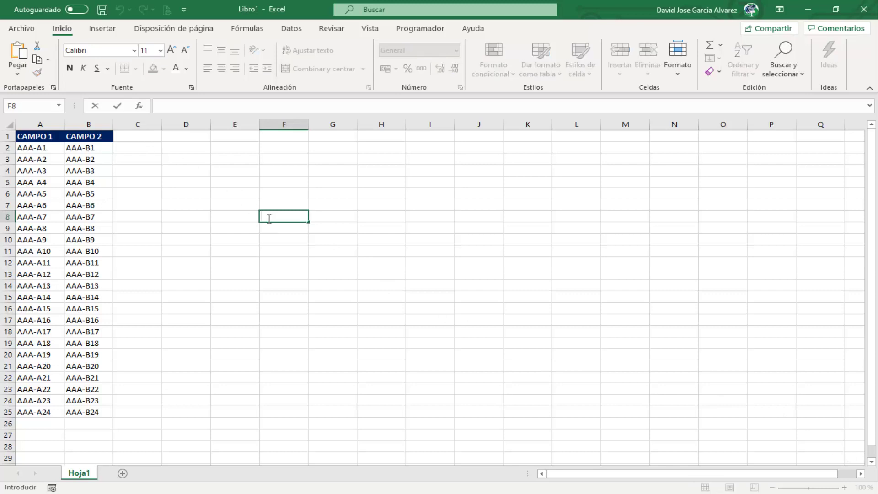
# - Enter the header CONCATENAR in C1 and fit column C to it
pyautogui.click(147, 136)
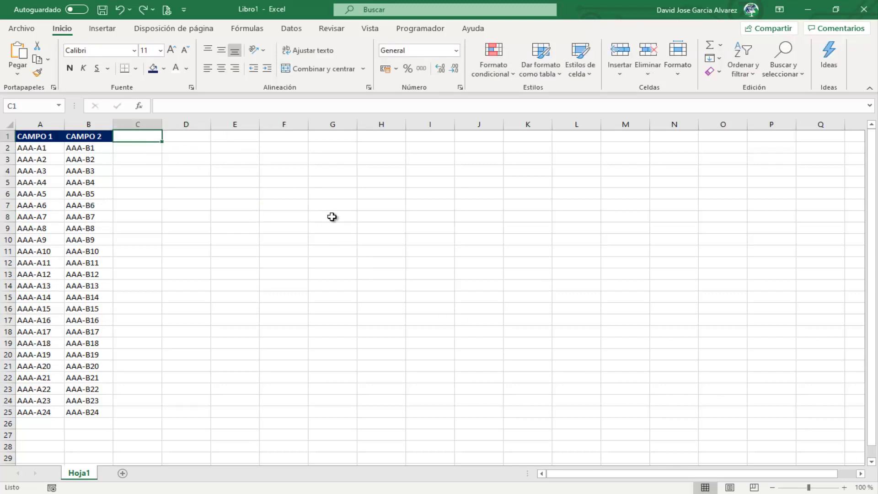
pyautogui.write('CONCAT')
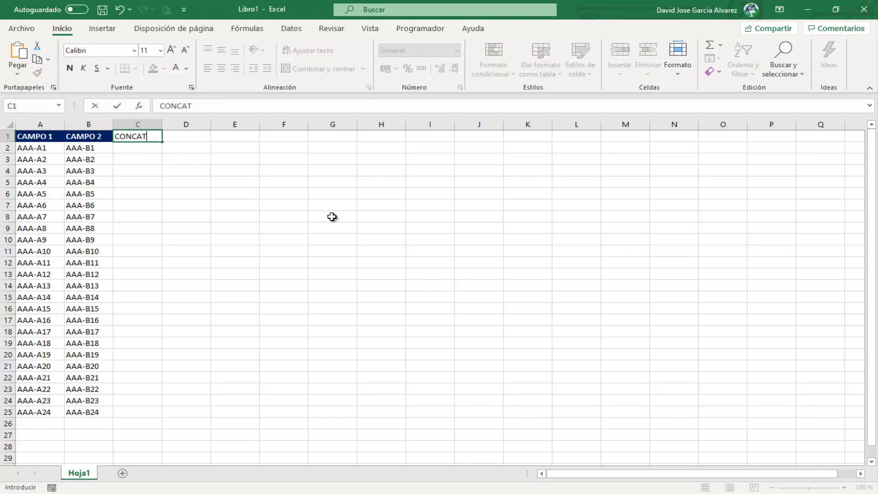
pyautogui.write('EN')
pyautogui.write('AR')
pyautogui.press('Return')
pyautogui.press('Up')
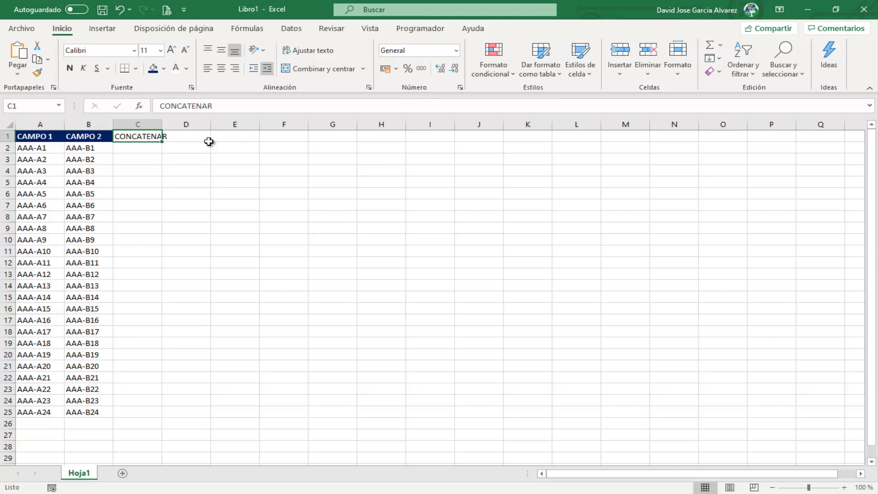
pyautogui.doubleClick(163, 120)
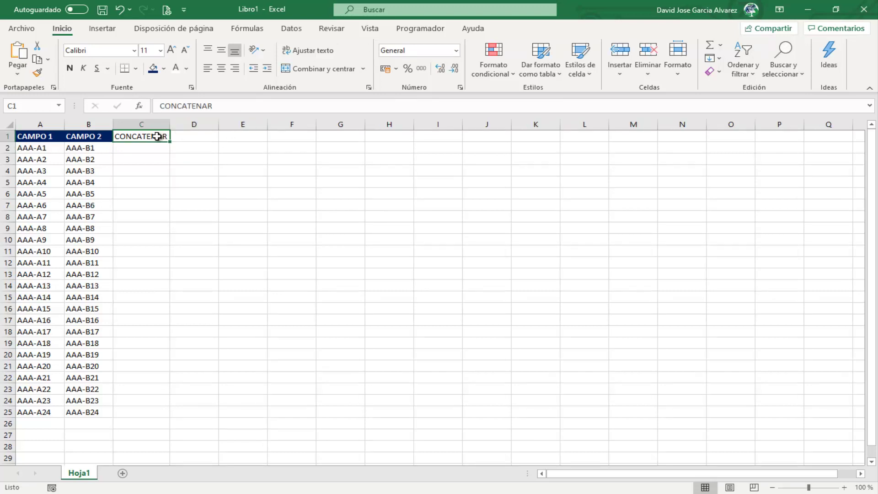
# - Format the C1 header with a dark blue fill and white bold text
pyautogui.click(153, 69)
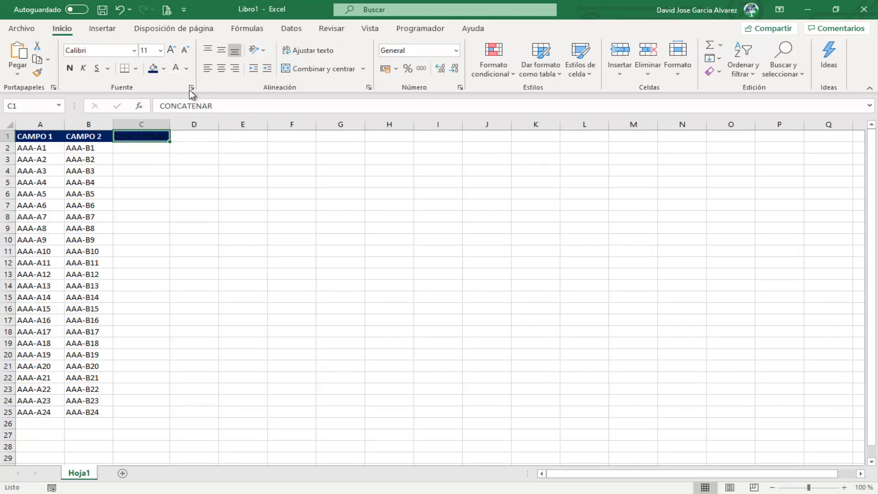
pyautogui.click(188, 70)
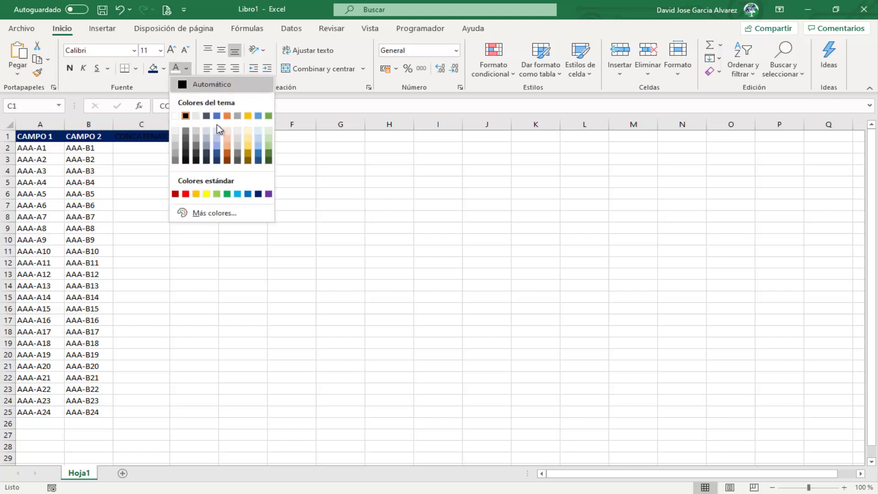
pyautogui.click(179, 116)
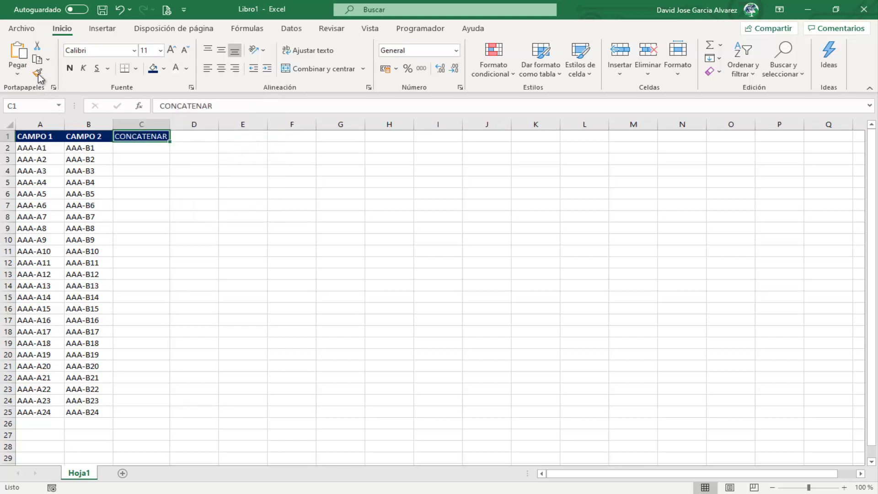
pyautogui.click(70, 68)
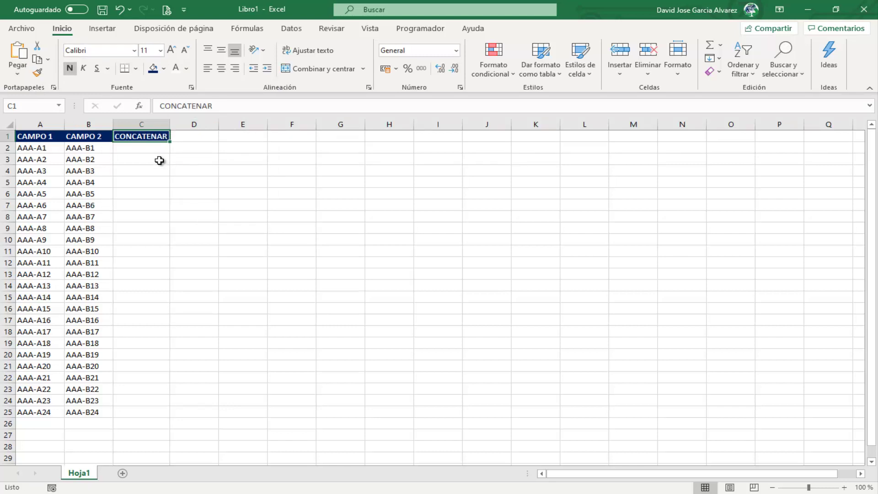
pyautogui.click(146, 148)
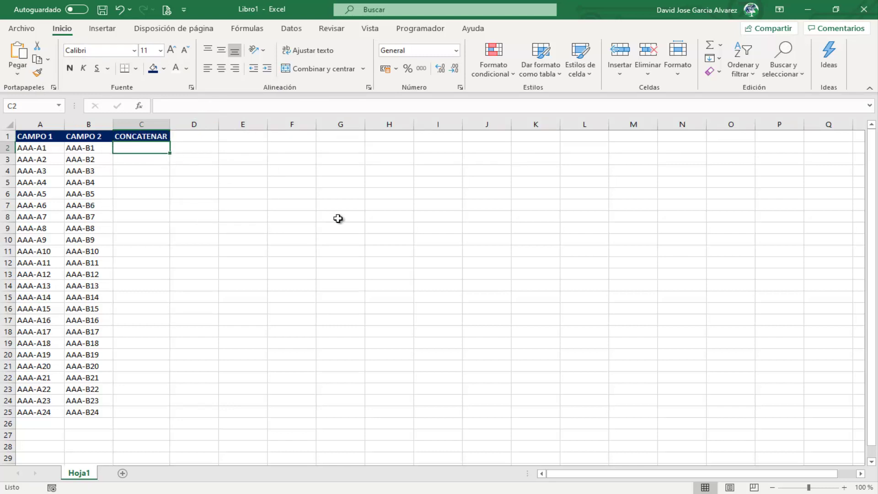
# - Enter =A2&B2 in C2 to produce AAA-A1AAA-B1, and auto-fit column C
pyautogui.write('=')
pyautogui.click(37, 146)
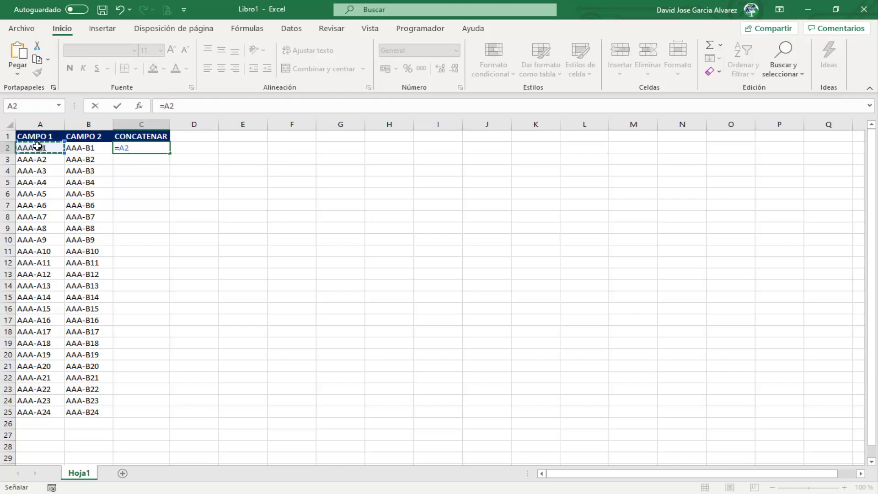
pyautogui.write('&')
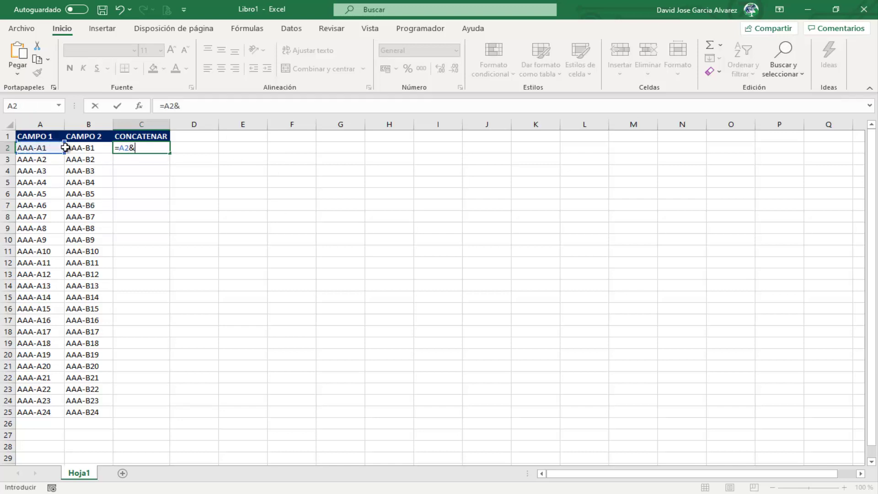
pyautogui.click(81, 147)
pyautogui.click(80, 147)
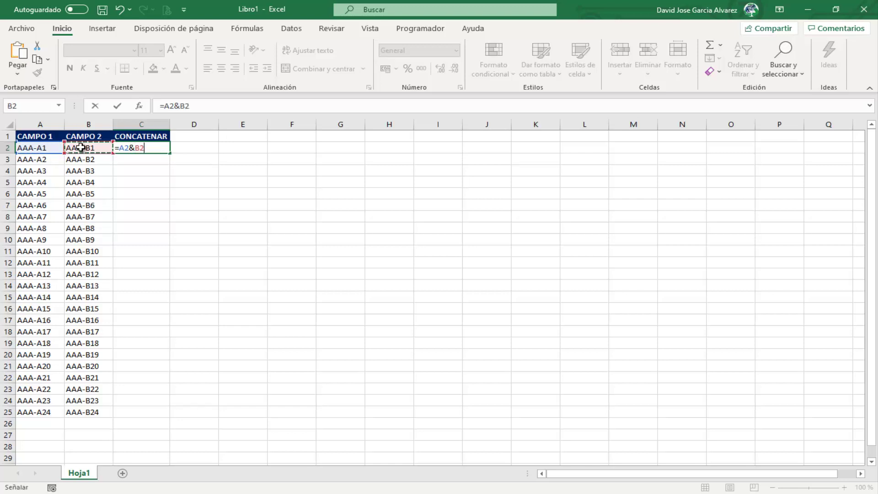
pyautogui.press('Return')
pyautogui.doubleClick(167, 129)
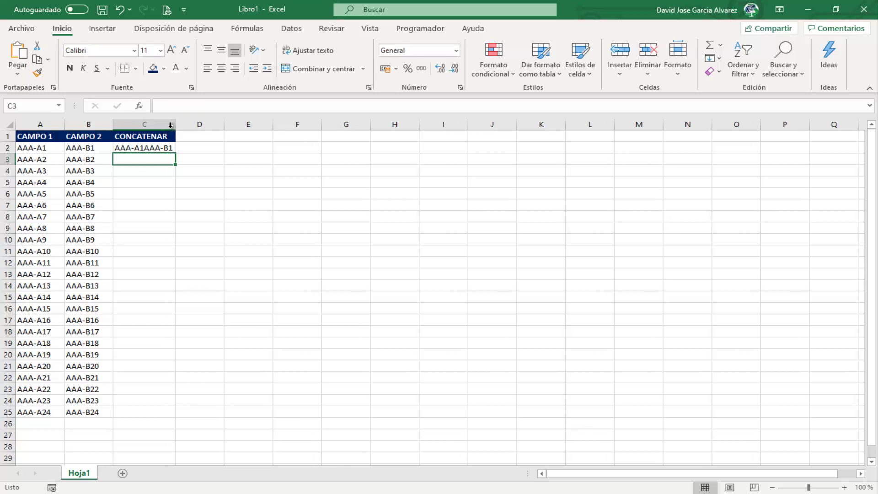
# - Edit C2's formula in the formula bar, inserting "" between A2 and B2
pyautogui.click(144, 150)
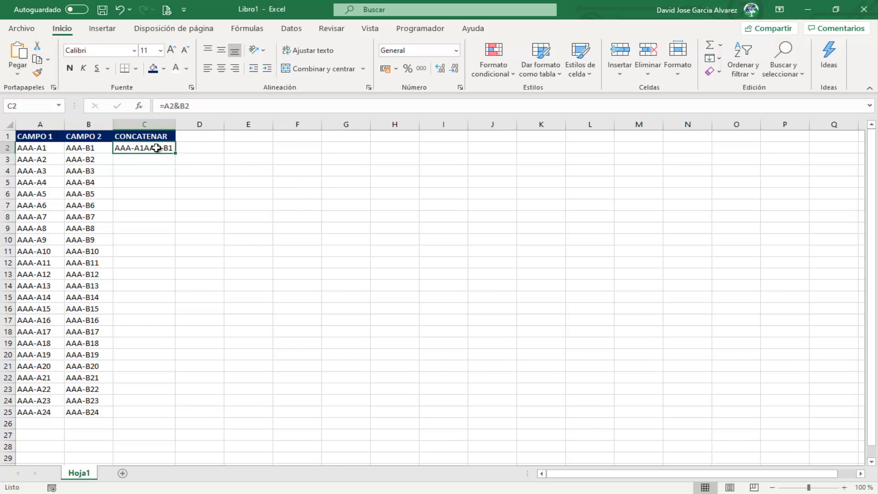
pyautogui.click(179, 106)
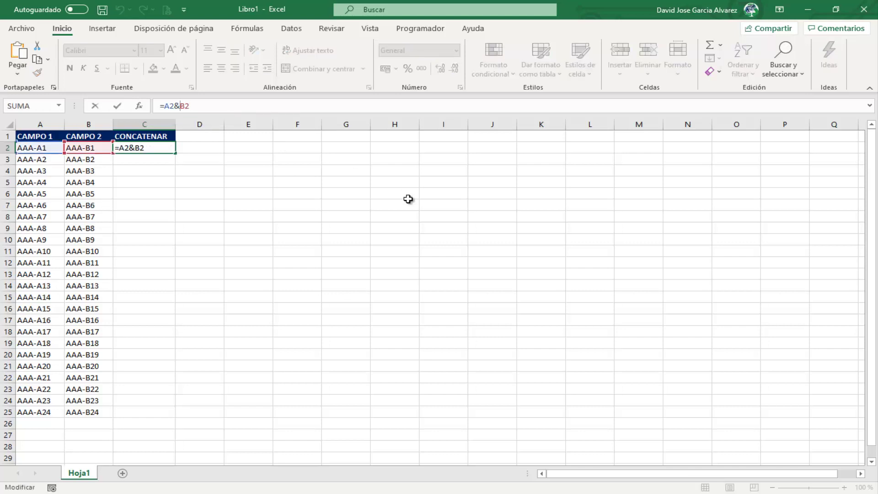
pyautogui.write('""')
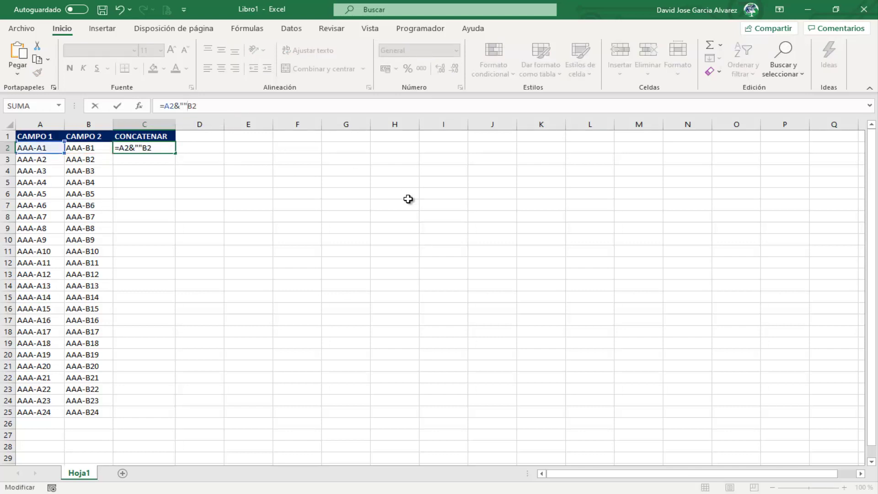
# - Correct the C2 formula to =A2&" "&B2 after dismissing the error, showing AAA-A1 AAA-B1
pyautogui.click(183, 106)
pyautogui.press('Return')
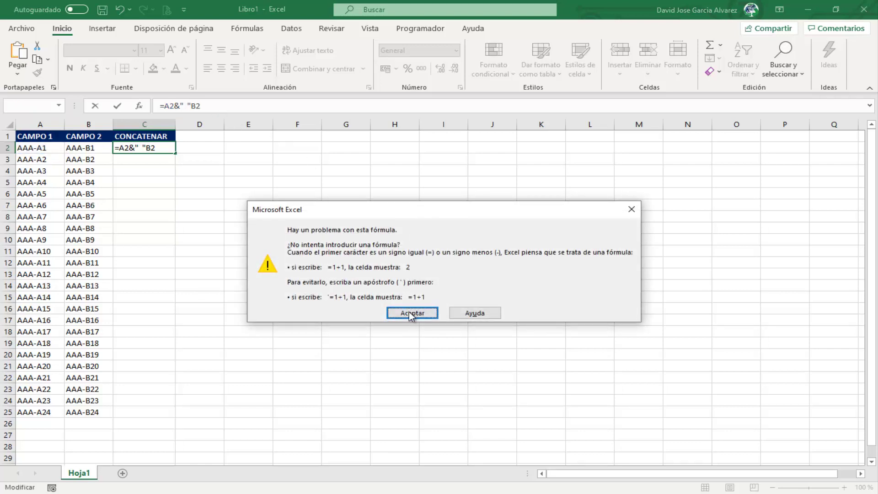
pyautogui.click(411, 314)
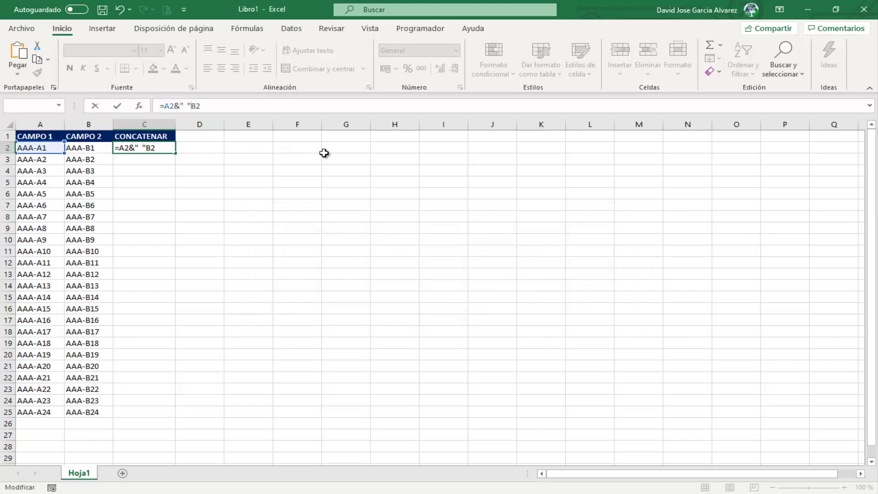
pyautogui.write('&')
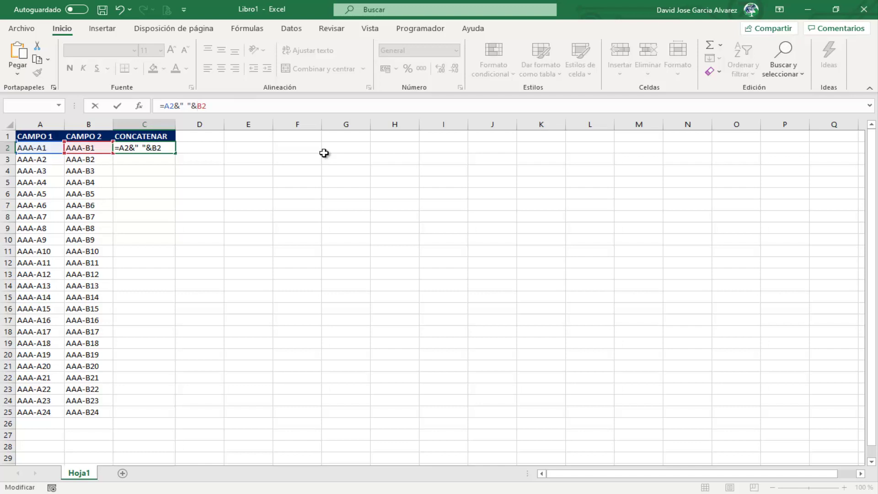
pyautogui.press('Return')
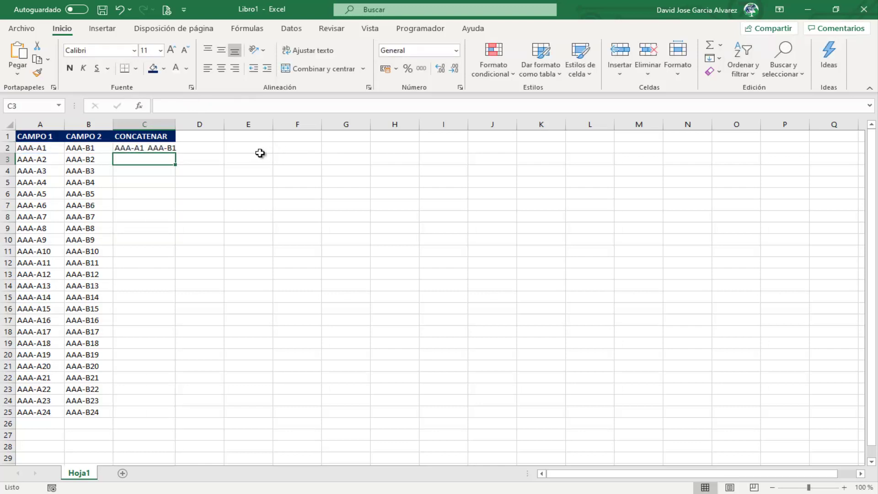
# - Auto-fit column C and check C2's =A2&" "&B2 formula against the A2 and B2 values
pyautogui.doubleClick(172, 125)
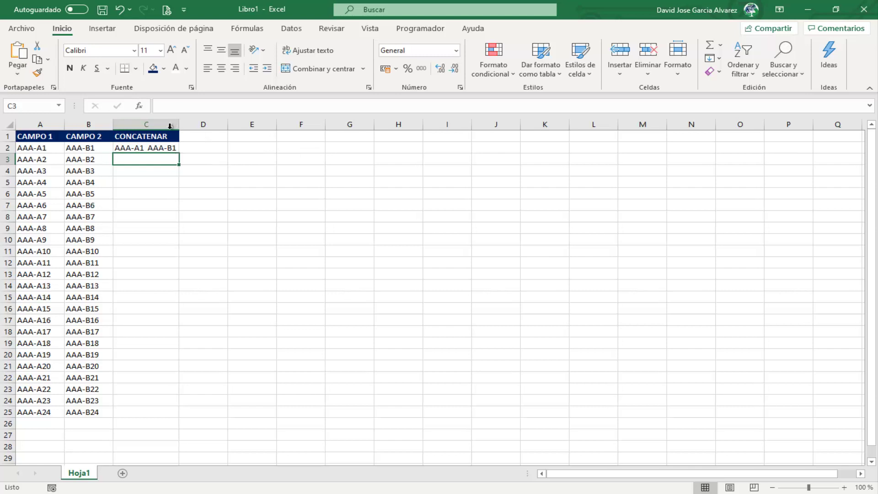
pyautogui.click(144, 147)
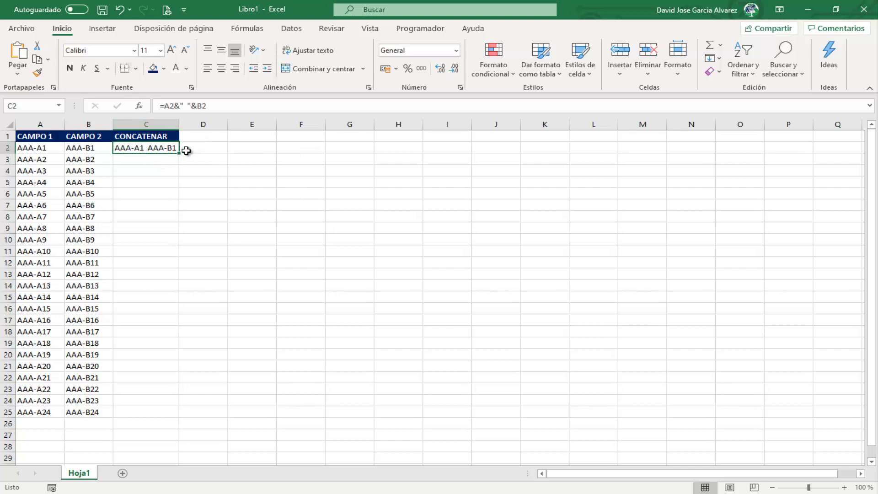
pyautogui.click(54, 148)
pyautogui.click(82, 147)
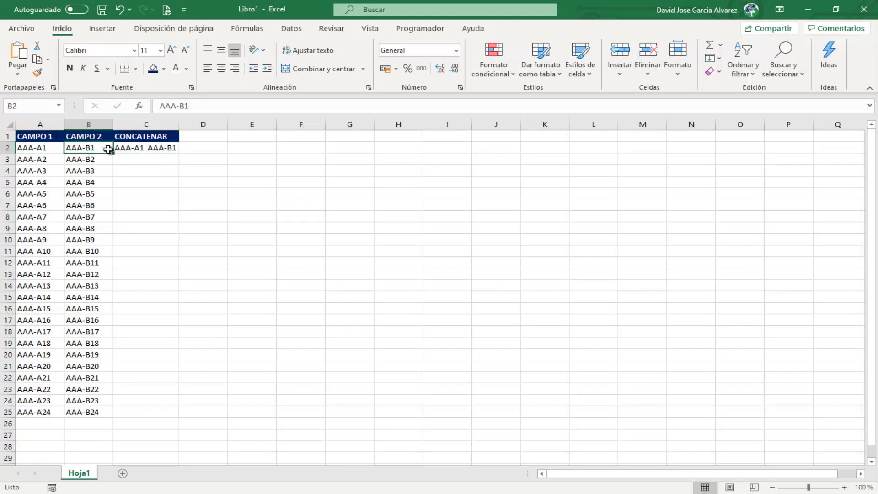
pyautogui.click(151, 148)
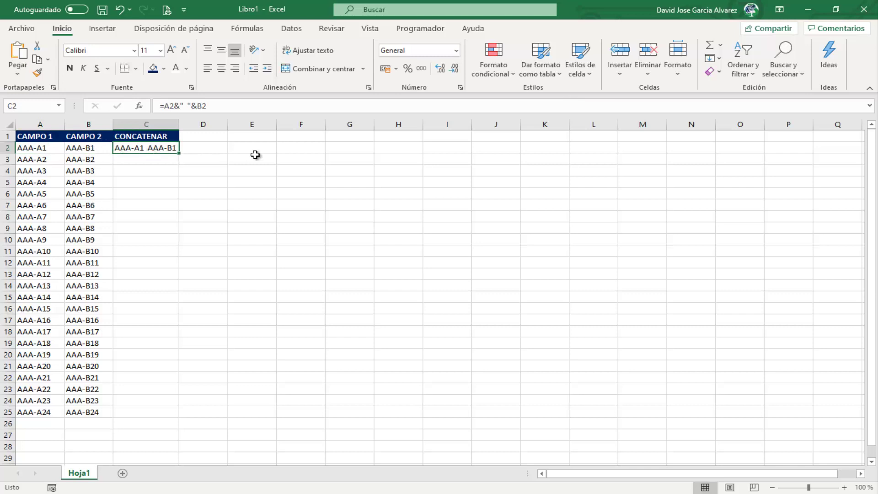
pyautogui.click(187, 105)
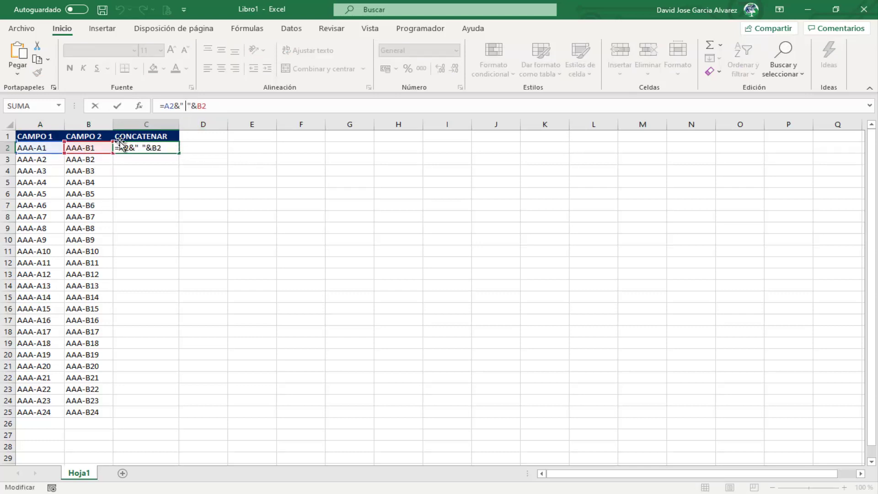
pyautogui.click(172, 148)
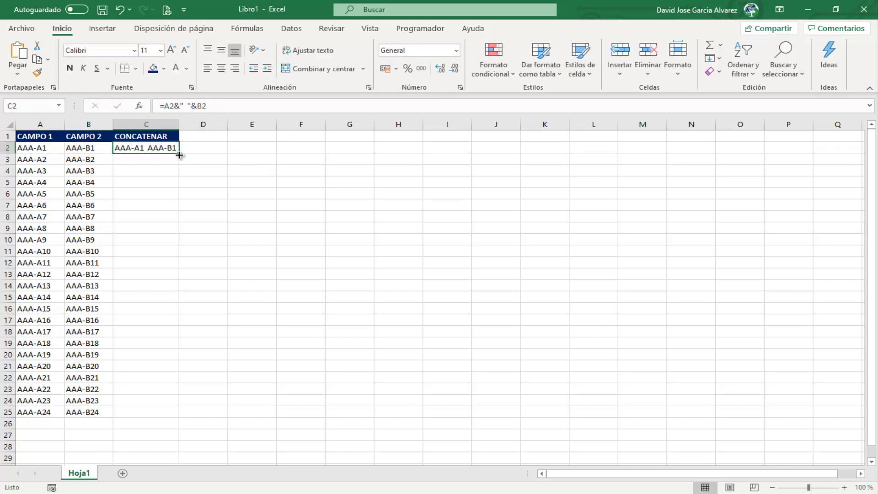
# - Fill the space-joining formula down to row 25 and widen column C to fit
pyautogui.moveTo(178, 154)
pyautogui.mouseDown()
pyautogui.moveTo(186, 209)
pyautogui.moveTo(179, 418)
pyautogui.mouseUp()
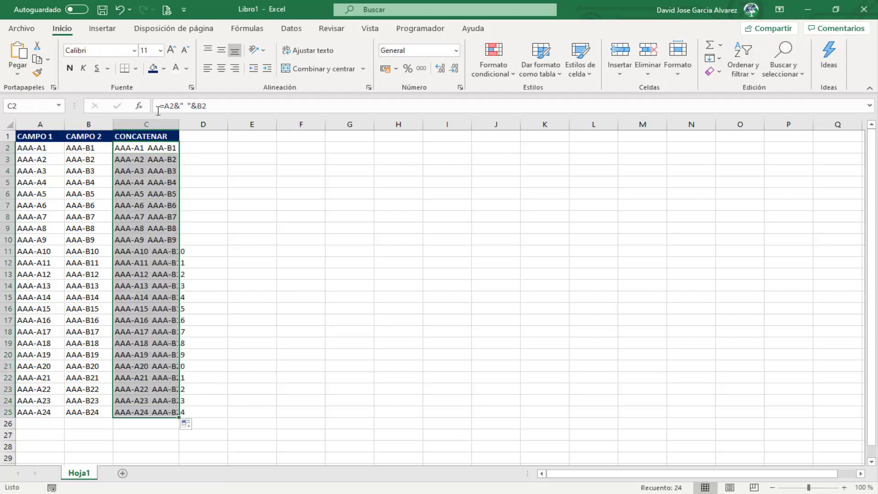
pyautogui.doubleClick(179, 124)
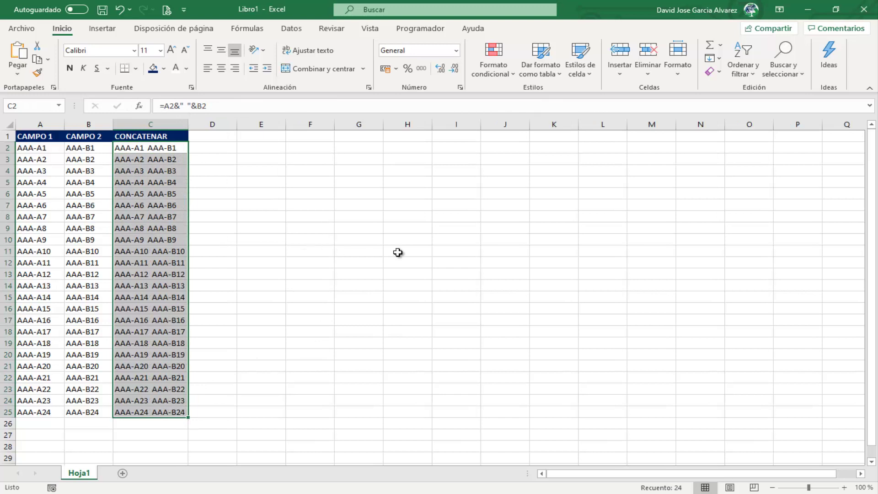
pyautogui.click(162, 125)
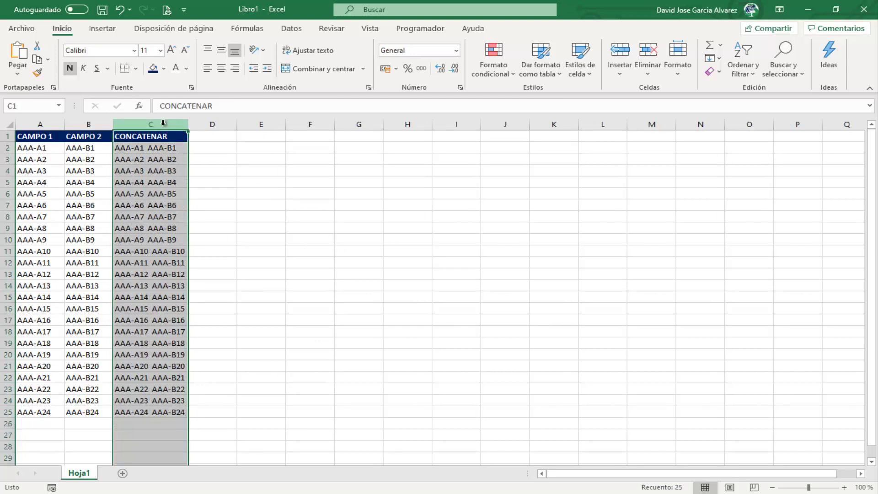
# - Select the entire CONCATENAR column C
pyautogui.click(295, 265)
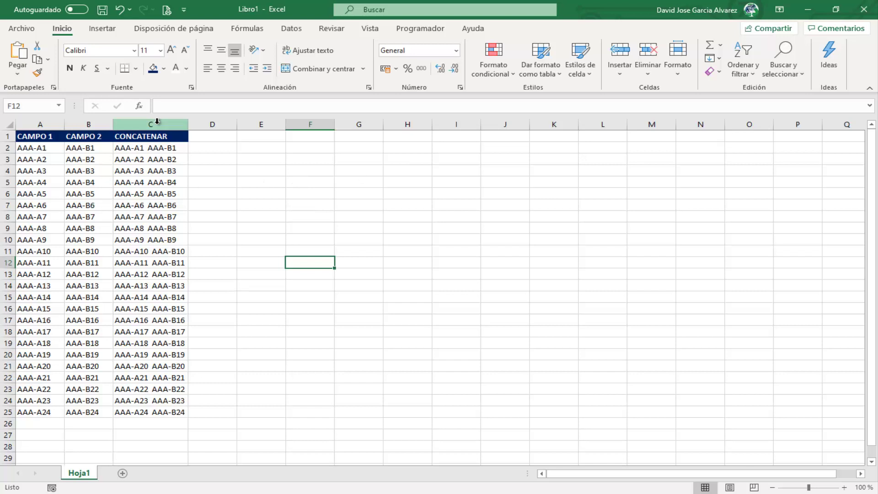
pyautogui.click(157, 121)
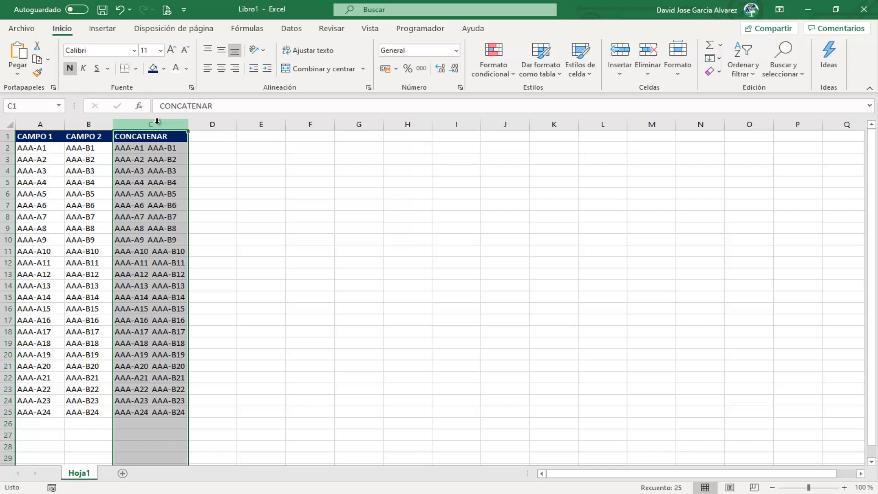
# - Delete column C with Eliminar, leaving only CAMPO 1 and CAMPO 2, then show Programador
pyautogui.rightClick(157, 121)
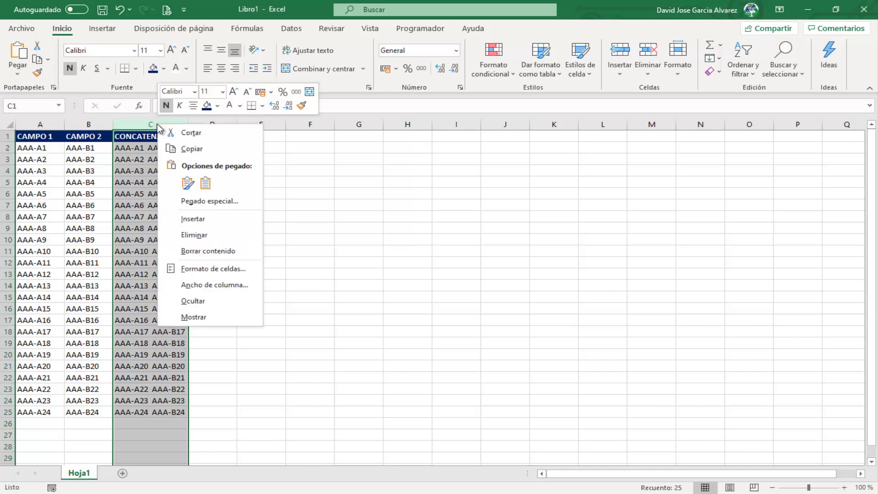
pyautogui.click(224, 233)
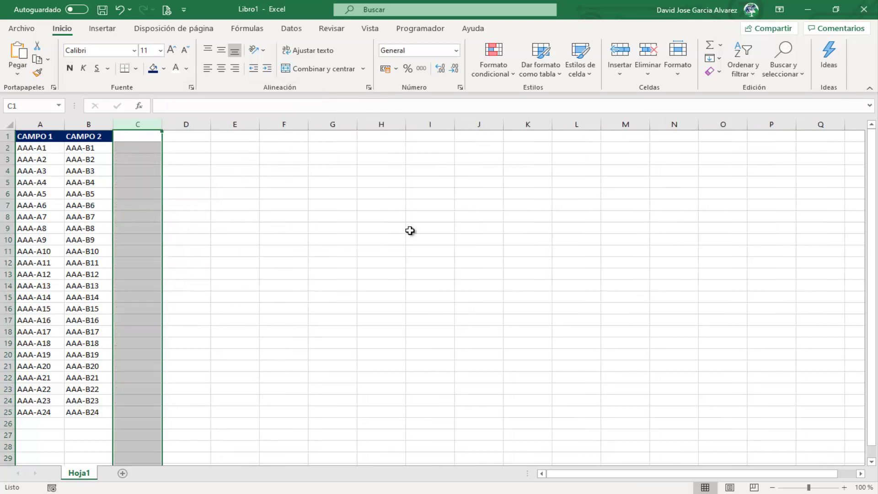
pyautogui.click(133, 150)
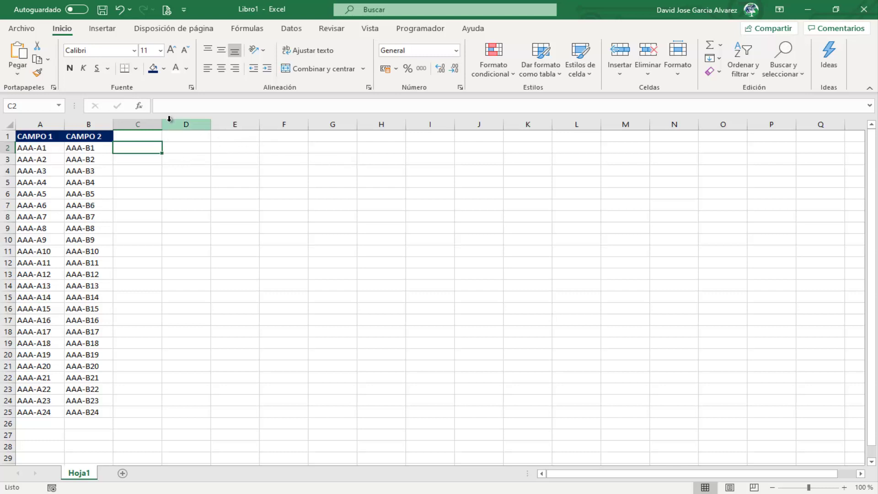
pyautogui.click(125, 125)
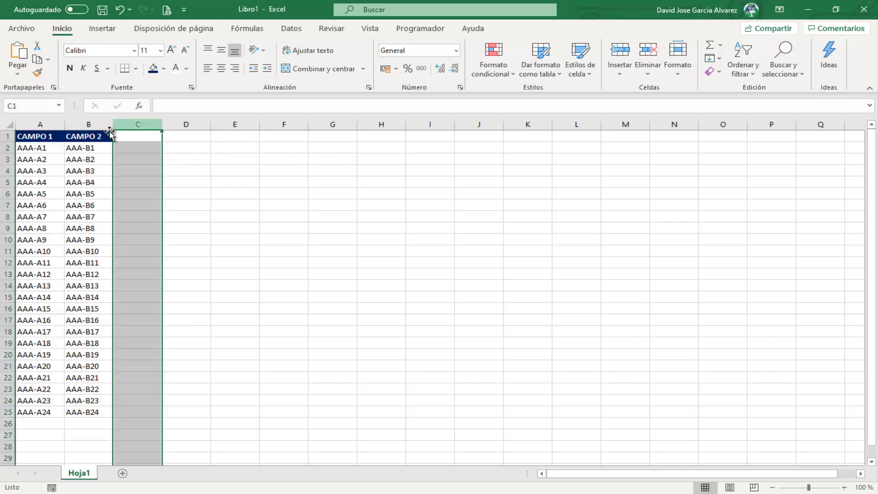
pyautogui.click(129, 149)
pyautogui.click(435, 250)
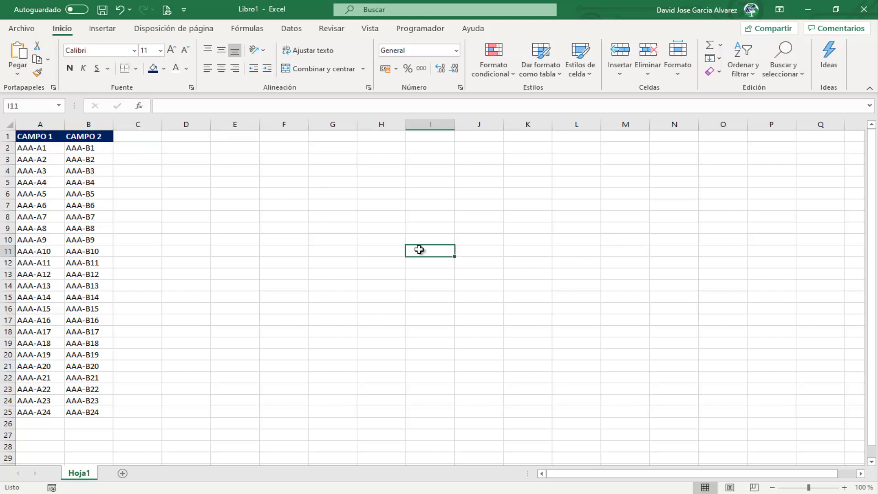
pyautogui.click(410, 30)
# - In the Visual Basic editor, insert a new UserForm1 and enlarge it
pyautogui.click(23, 75)
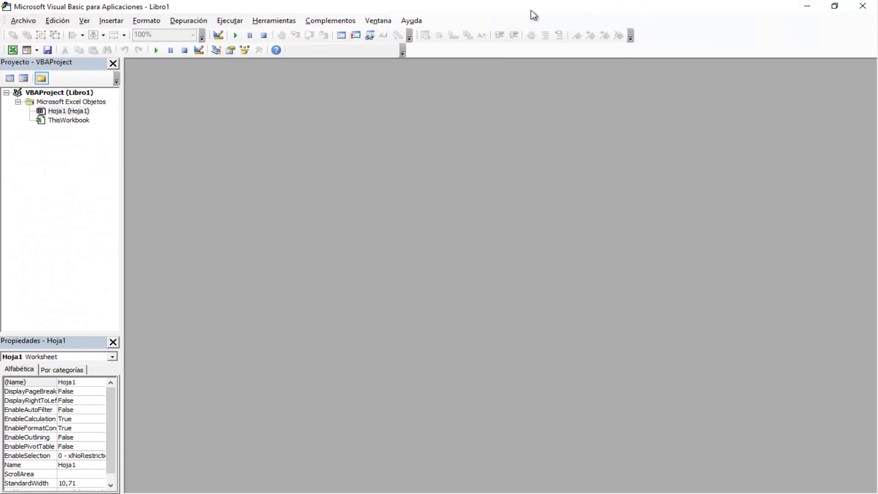
pyautogui.click(37, 51)
pyautogui.click(45, 67)
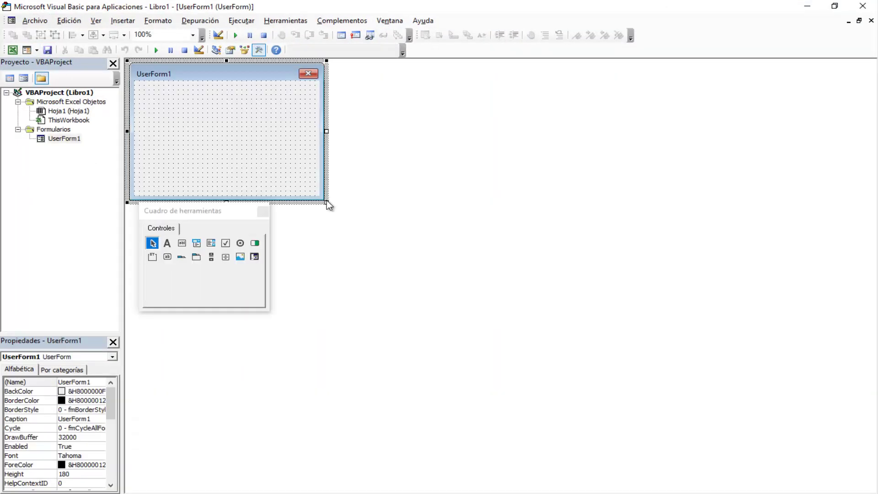
pyautogui.moveTo(327, 201)
pyautogui.mouseDown()
pyautogui.moveTo(483, 195)
pyautogui.moveTo(500, 183)
pyautogui.mouseUp()
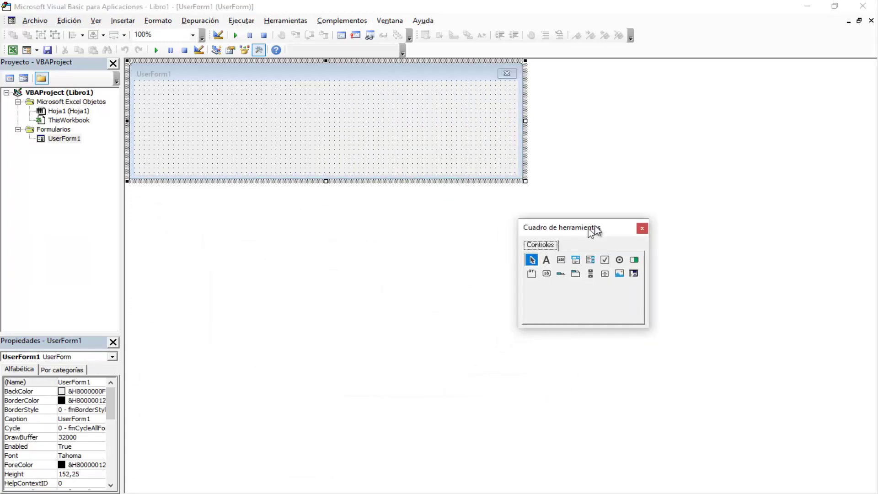
# - Draw a wide Cuadro combinado (ComboBox) on the form and shorten the form to fit
pyautogui.moveTo(210, 212); pyautogui.dragTo(595, 226)
pyautogui.click(581, 259)
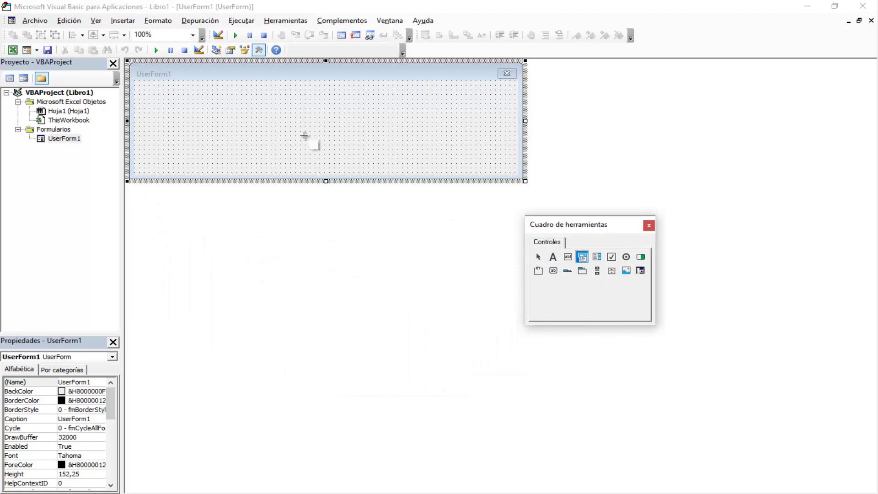
pyautogui.moveTo(154, 109)
pyautogui.mouseDown()
pyautogui.moveTo(454, 141)
pyautogui.moveTo(505, 135)
pyautogui.mouseUp()
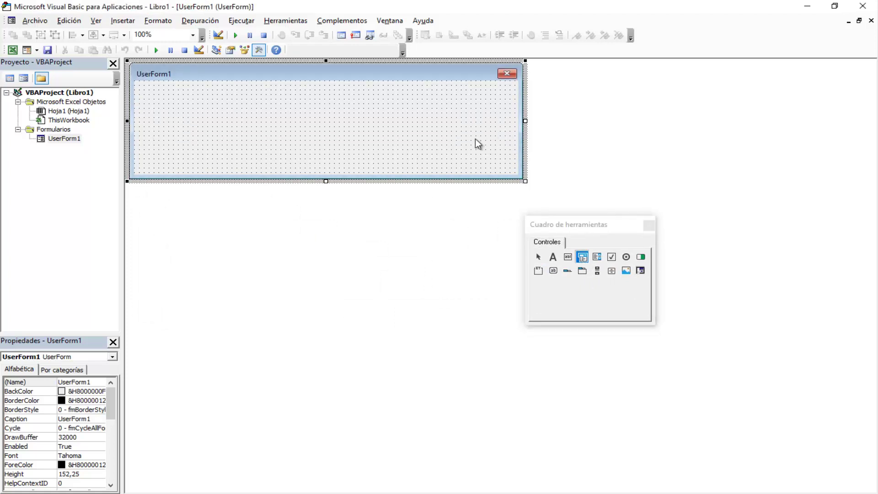
pyautogui.click(372, 148)
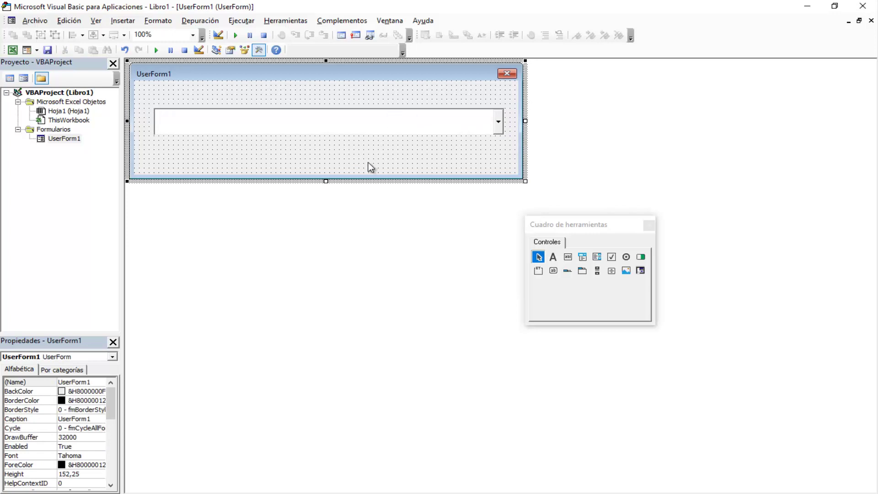
pyautogui.moveTo(325, 182); pyautogui.dragTo(326, 163)
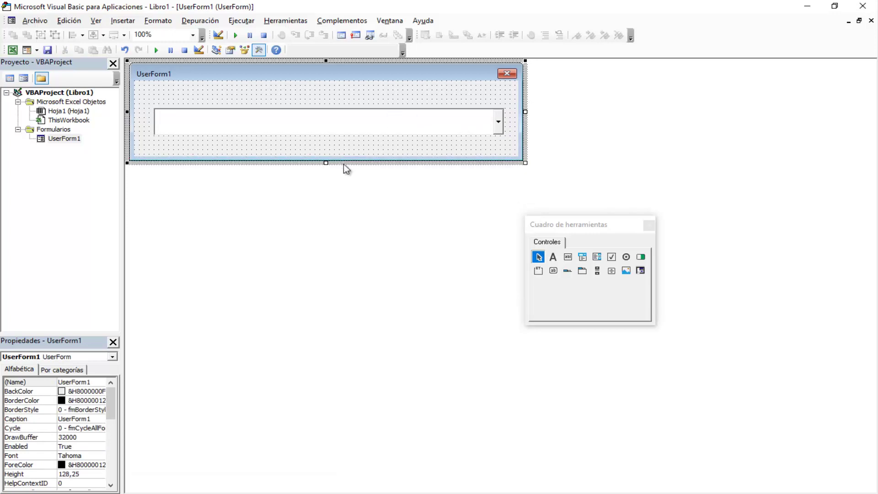
# - In UserForm1's code, add a UserForm_Initialize procedure and delete the UserForm_Click procedure
pyautogui.rightClick(473, 144)
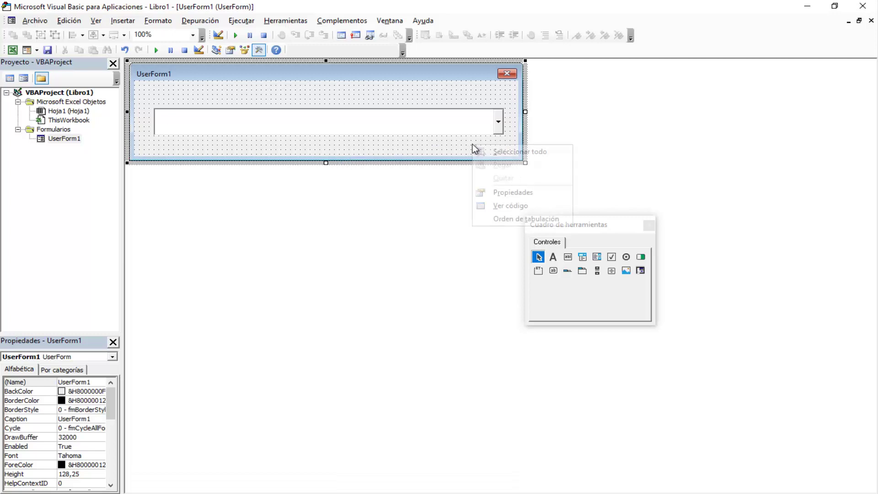
pyautogui.click(514, 206)
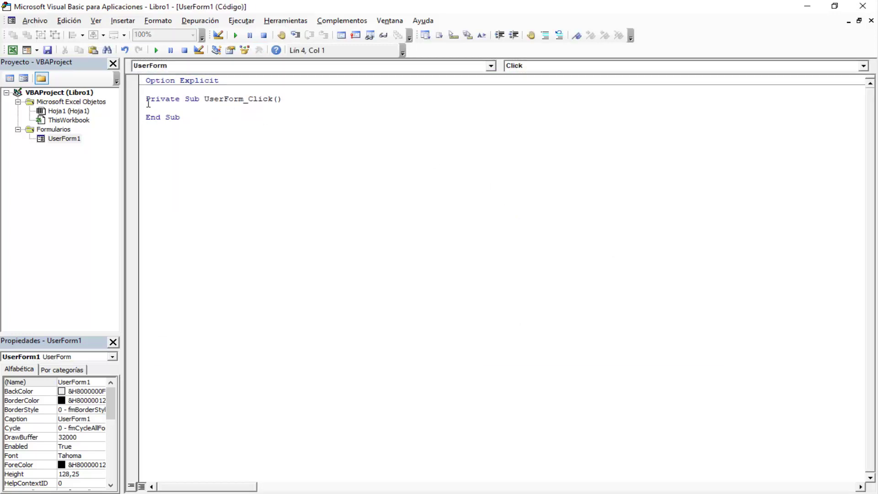
pyautogui.doubleClick(257, 99)
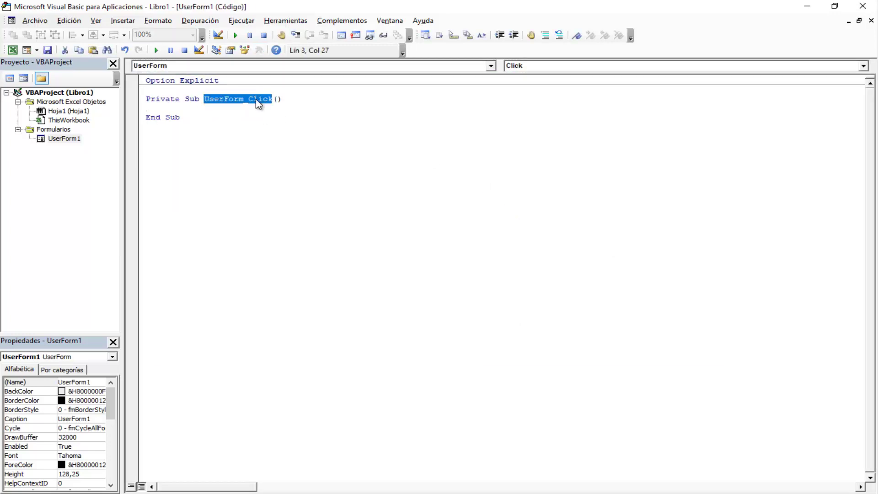
pyautogui.click(200, 109)
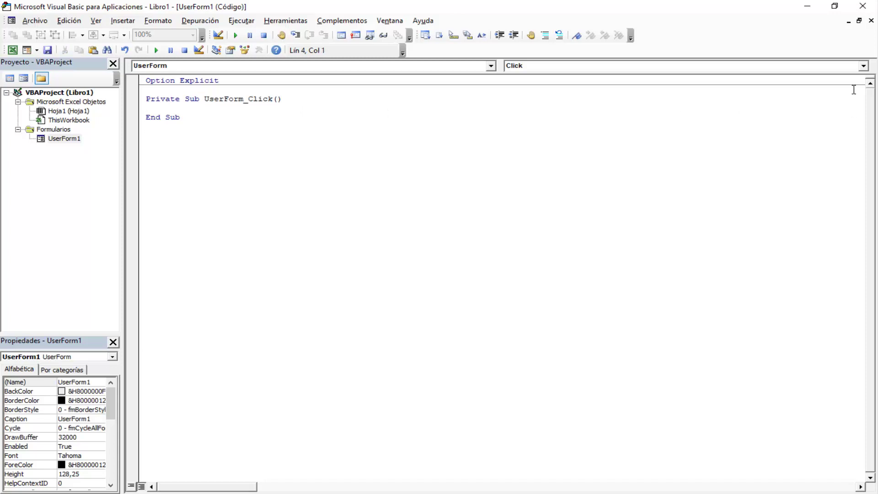
pyautogui.click(864, 65)
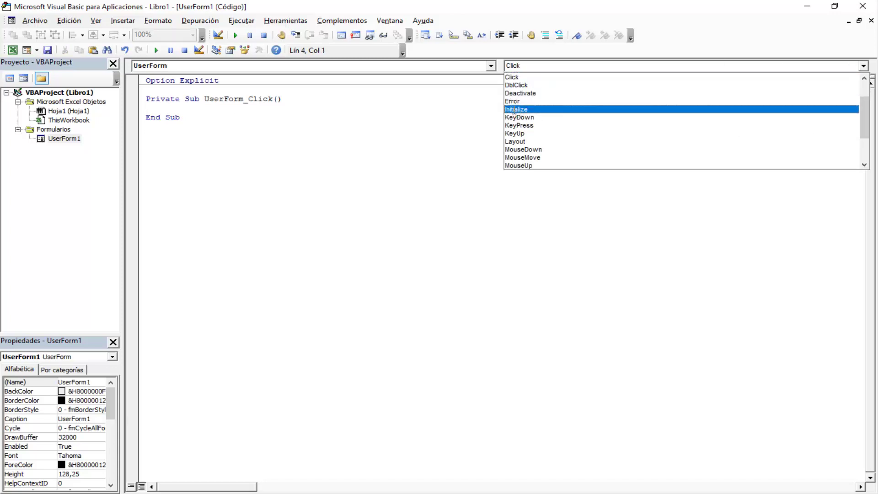
pyautogui.click(514, 110)
pyautogui.moveTo(146, 91); pyautogui.dragTo(178, 120)
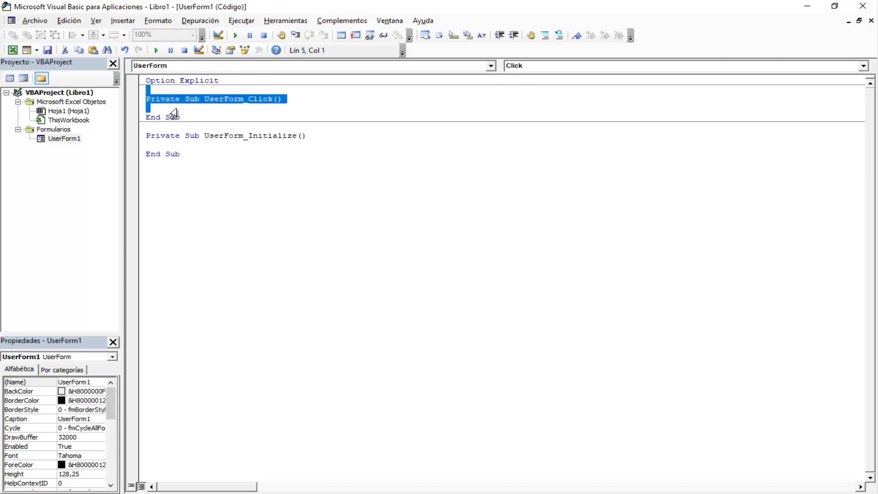
pyautogui.press('Delete')
pyautogui.press('Delete')
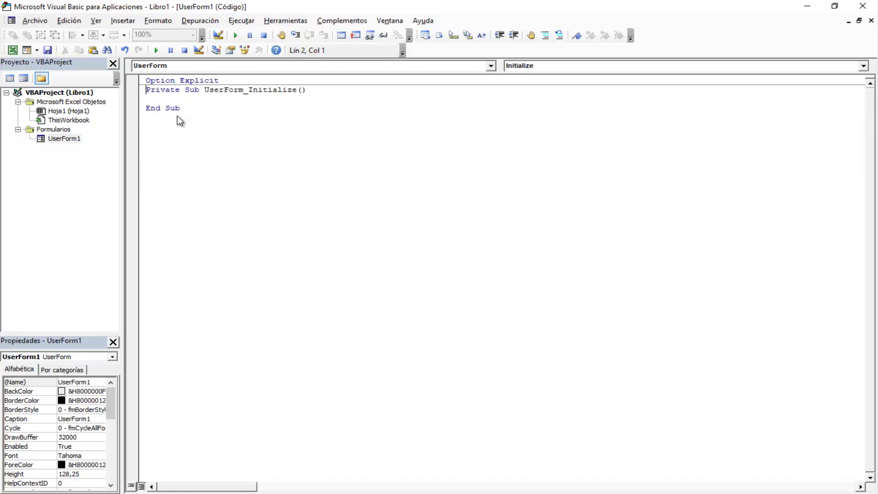
pyautogui.click(187, 98)
pyautogui.press('Return')
pyautogui.press('Return')
pyautogui.press('Return')
pyautogui.press('Return')
pyautogui.press('Up')
pyautogui.press('Up')
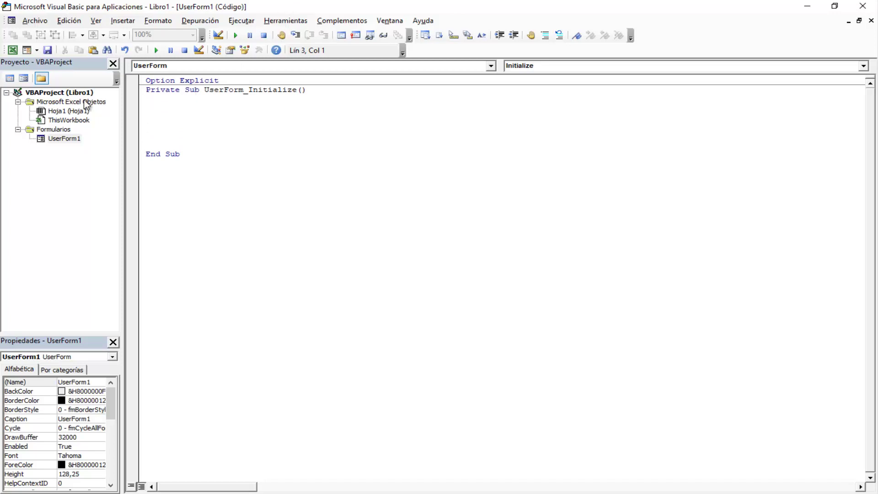
# - Confirm the combo box is named ComboBox1, then return to the form's Initialize code
pyautogui.click(55, 139)
pyautogui.doubleClick(55, 140)
pyautogui.click(215, 120)
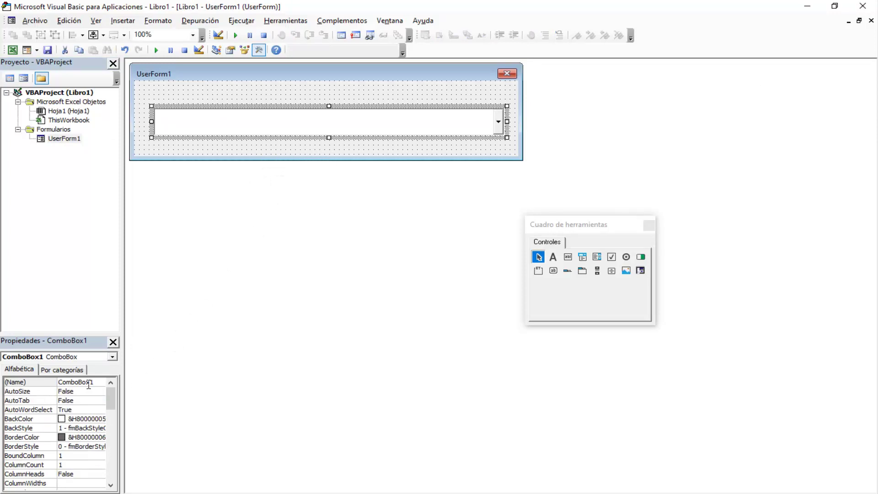
pyautogui.click(96, 382)
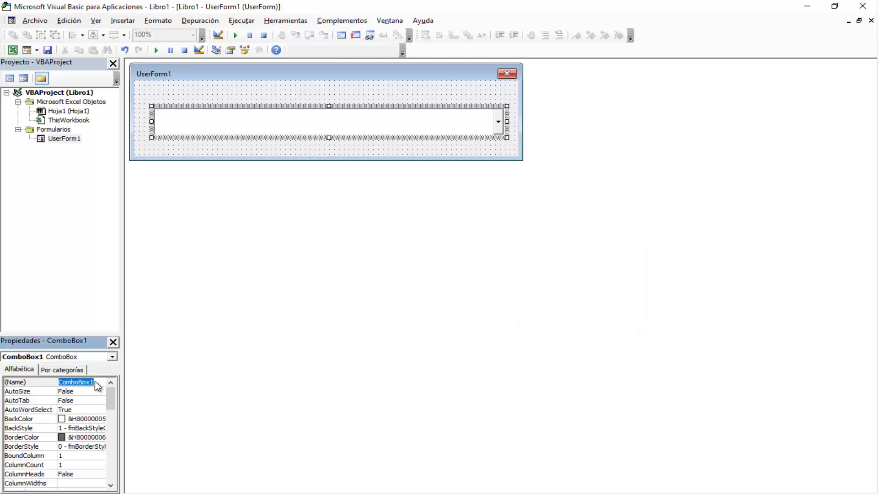
pyautogui.click(295, 156)
pyautogui.click(356, 150)
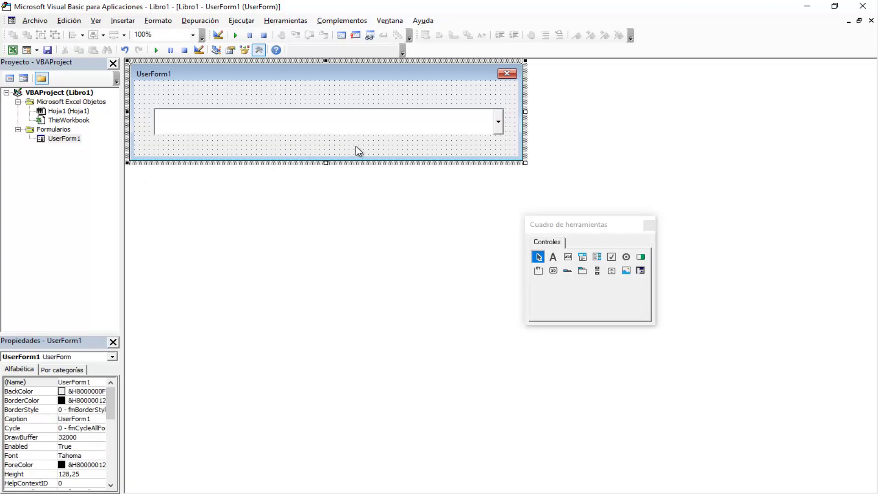
pyautogui.press('F7')
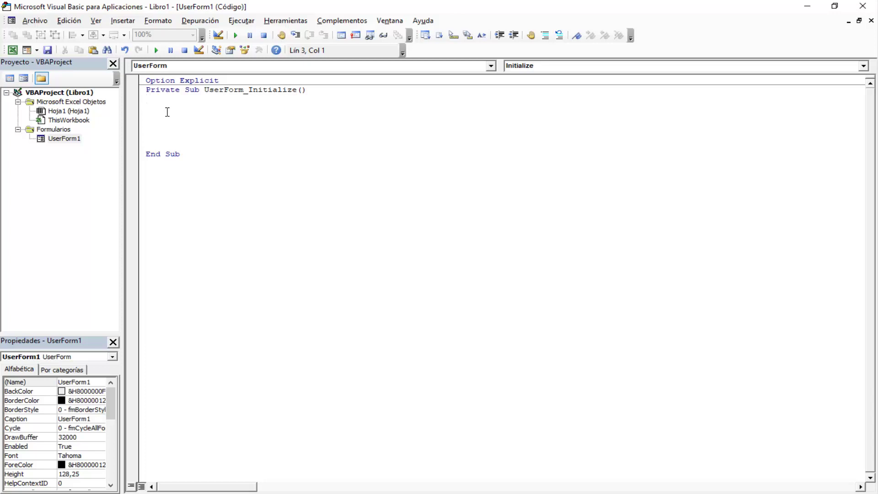
# - Declare Dim I As Integer in UserForm_Initialize
pyautogui.write('Dim ')
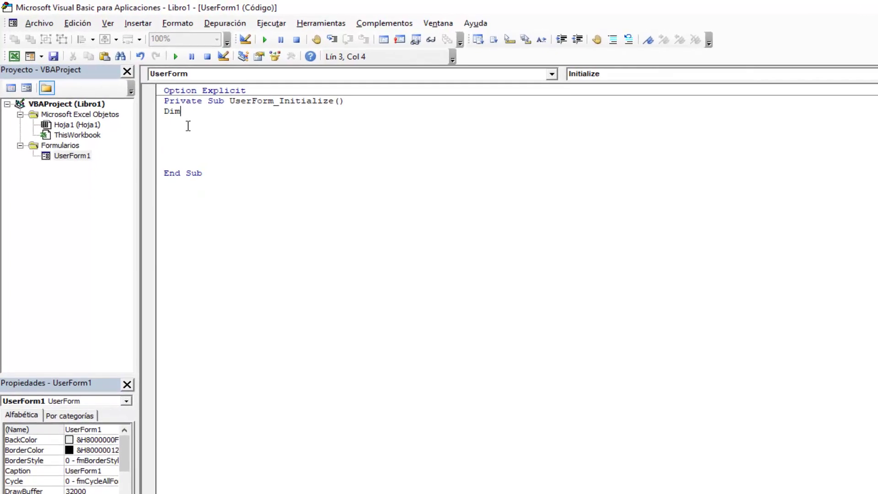
pyautogui.write('I as ')
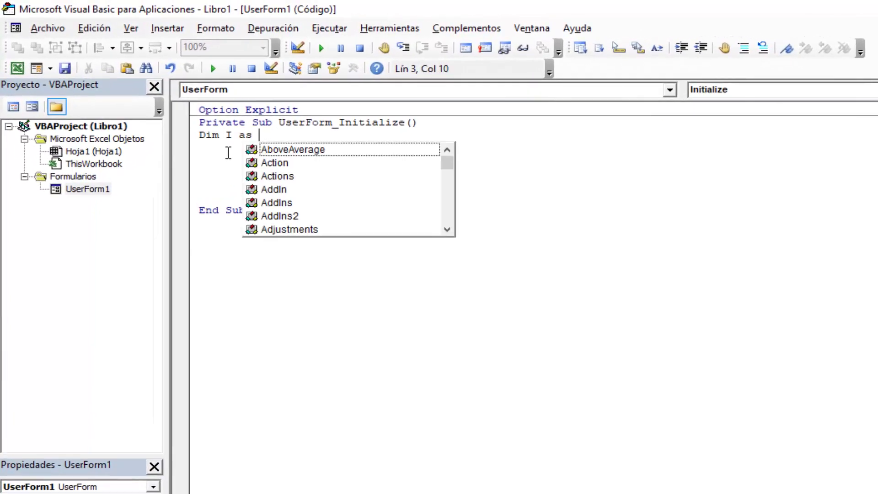
pyautogui.write('Integer')
pyautogui.press('Return')
pyautogui.press('Return')
pyautogui.press('Return')
pyautogui.press('Down')
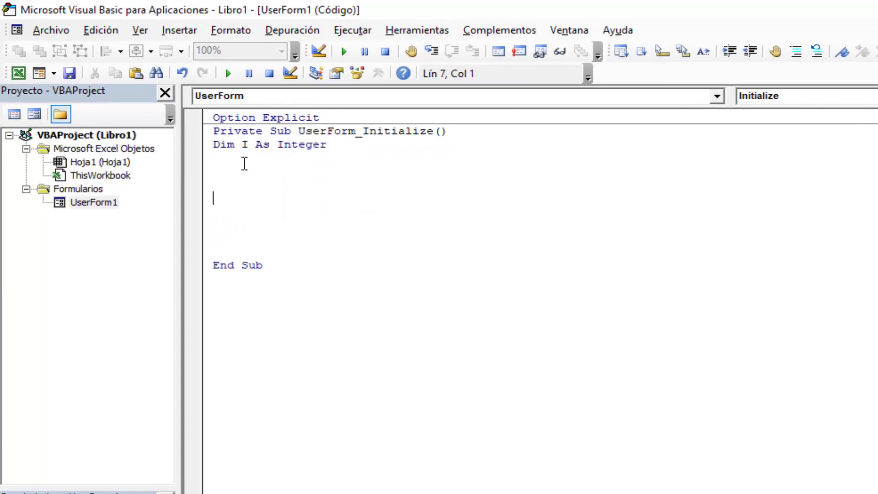
pyautogui.press('Return')
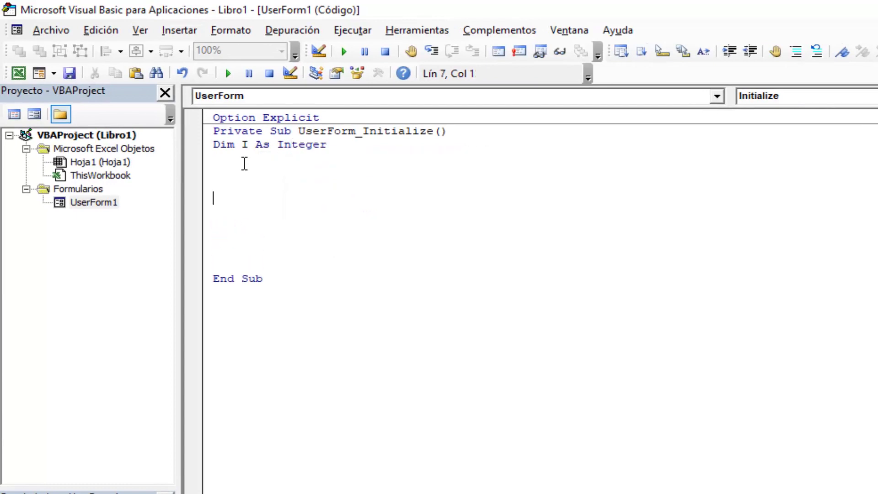
# - Add a With Hoja1 … End With block containing I = 2
pyautogui.write('with h')
pyautogui.write('oja1')
pyautogui.press('Down')
pyautogui.press('Down')
pyautogui.press('Down')
pyautogui.press('Down')
pyautogui.press('Return')
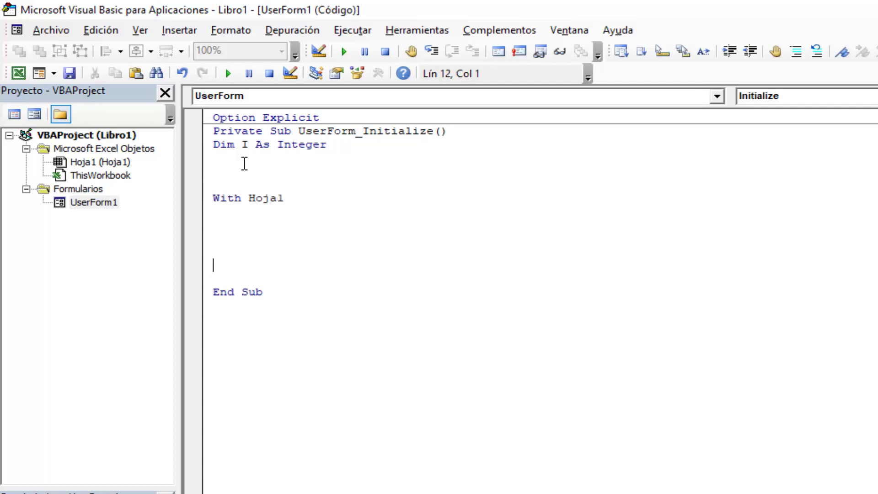
pyautogui.press('Return')
pyautogui.press('Return')
pyautogui.press('Return')
pyautogui.press('Return')
pyautogui.write('end wit')
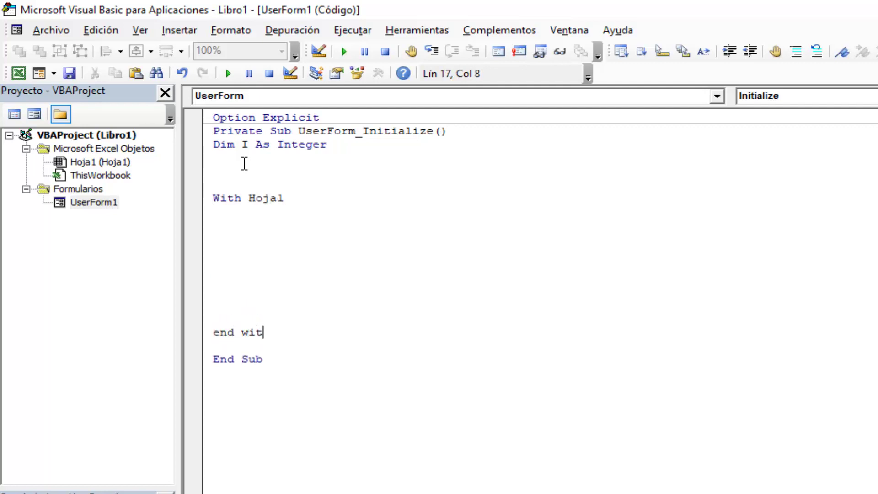
pyautogui.write('h')
pyautogui.press('Up')
pyautogui.press('Up')
pyautogui.press('Up')
pyautogui.press('Up')
pyautogui.press('Up')
pyautogui.press('Up')
pyautogui.press('Up')
pyautogui.press('Tab')
pyautogui.press('Up')
pyautogui.write('i')
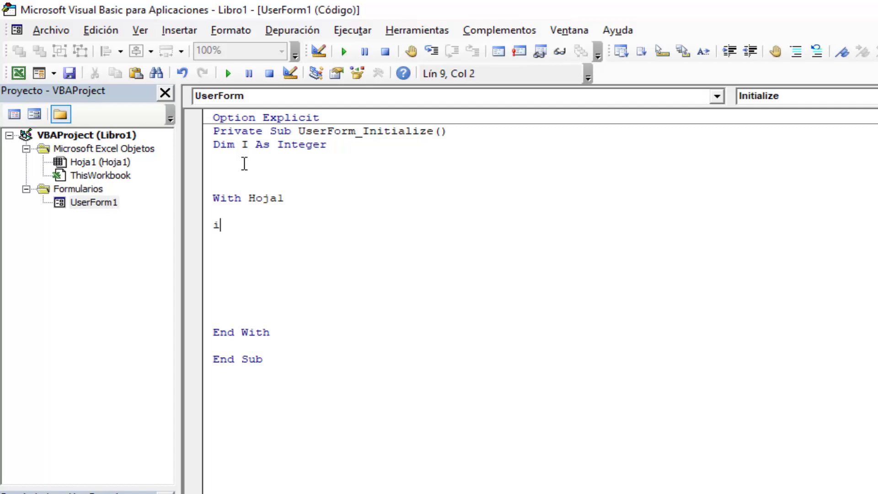
pyautogui.write('=2')
pyautogui.press('Return')
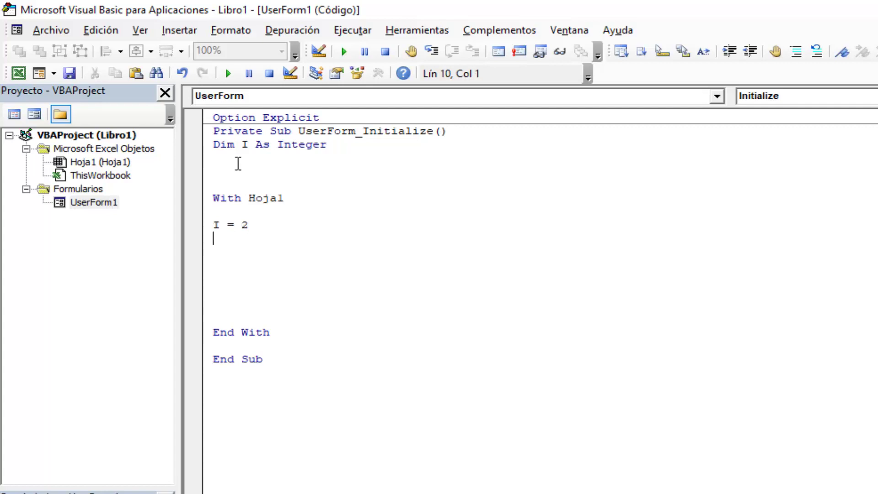
# - Check the sheet data starting at row 2, then return to the code below I = 2
pyautogui.click(19, 73)
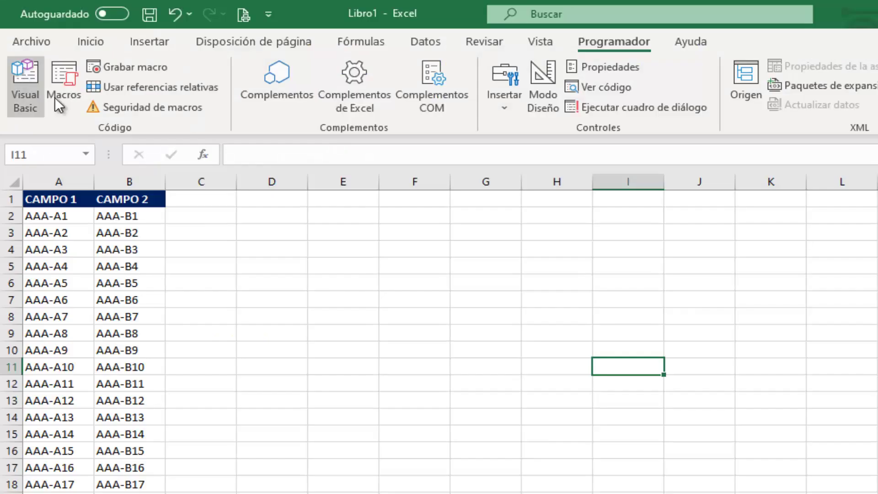
pyautogui.click(57, 215)
pyautogui.click(9, 218)
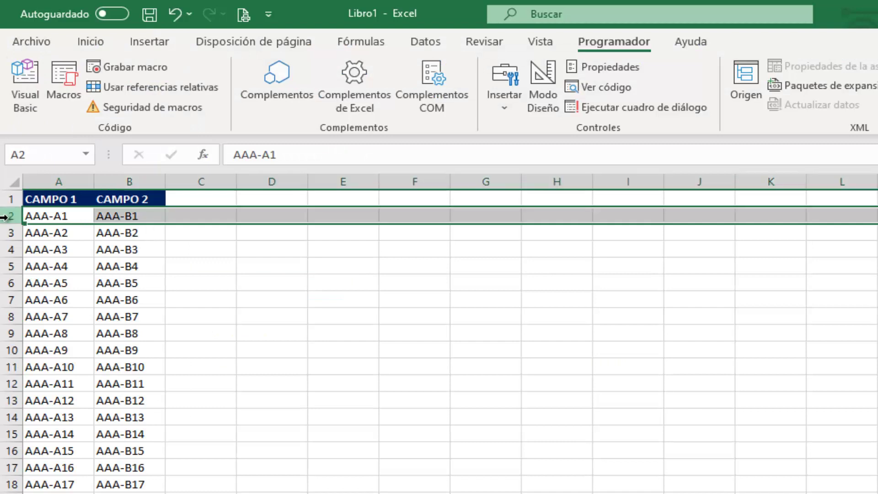
pyautogui.click(78, 248)
pyautogui.click(28, 95)
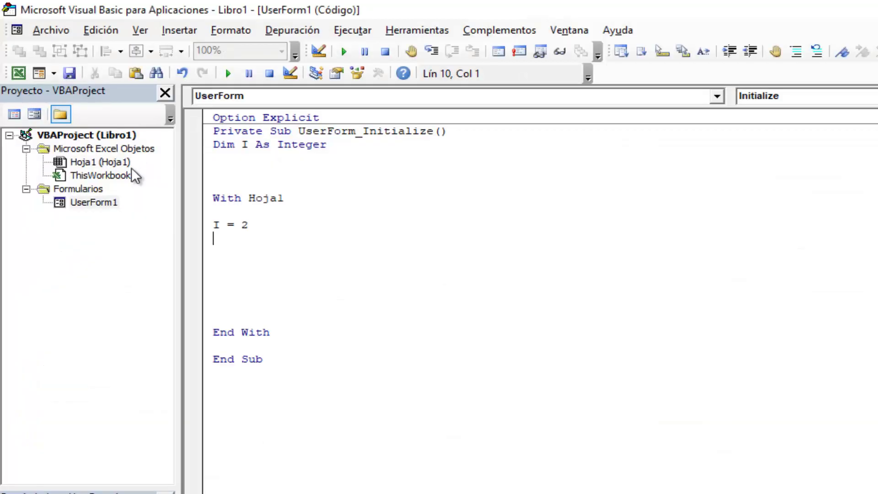
pyautogui.click(240, 251)
# - Write a Do While .Cells(I, 1) <> "" loop with I = I + 1 before Loop
pyautogui.write('do wh')
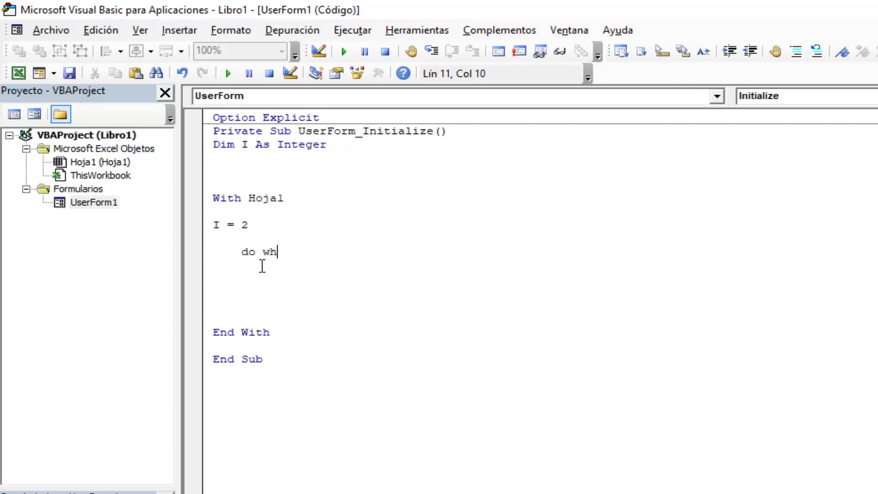
pyautogui.write('ile .ce')
pyautogui.press('Tab')
pyautogui.write('(i,1')
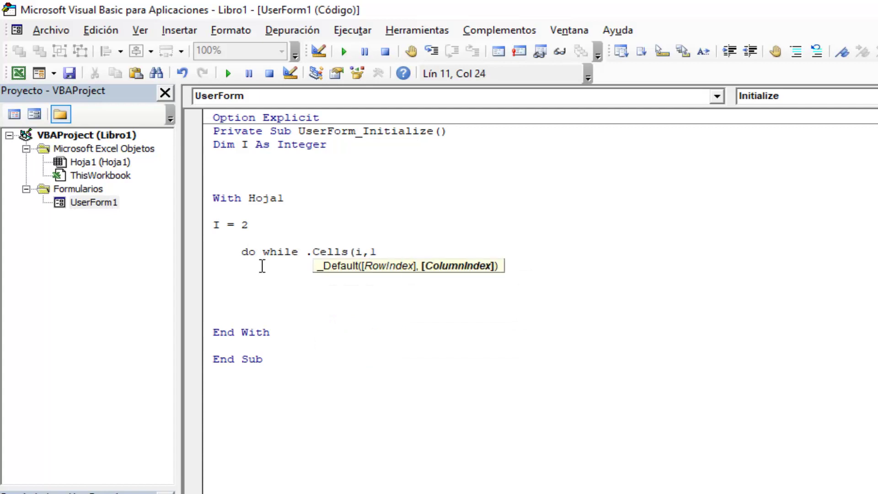
pyautogui.write(')')
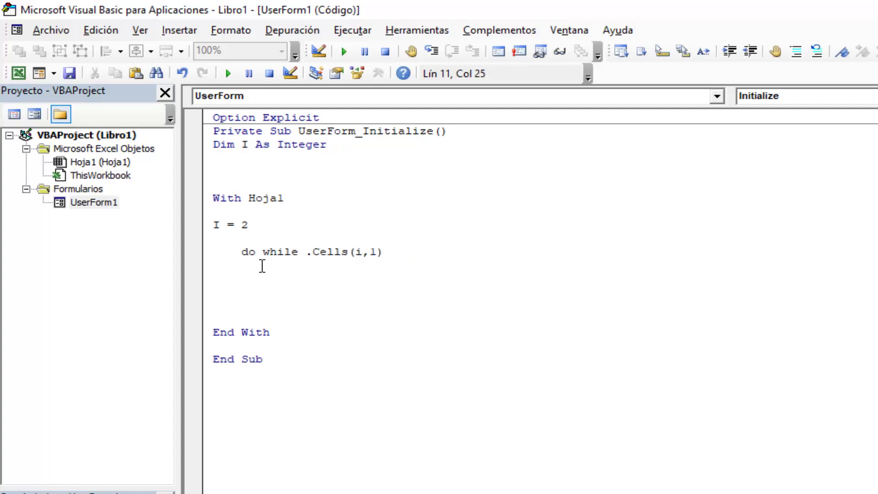
pyautogui.write('<>""')
pyautogui.press('Down')
pyautogui.press('Down')
pyautogui.press('Down')
pyautogui.press('Down')
pyautogui.press('Return')
pyautogui.press('Return')
pyautogui.press('Return')
pyautogui.press('Return')
pyautogui.press('Tab')
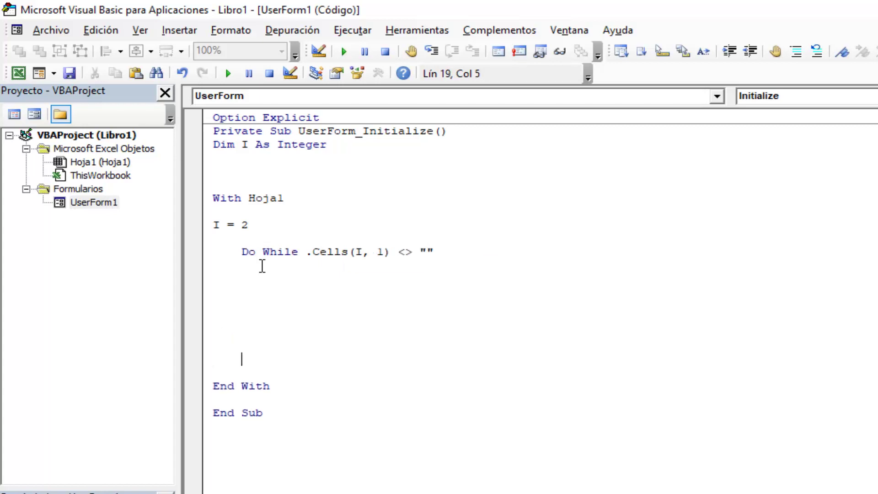
pyautogui.write('i=')
pyautogui.write('i+1')
pyautogui.press('Return')
pyautogui.write('lo')
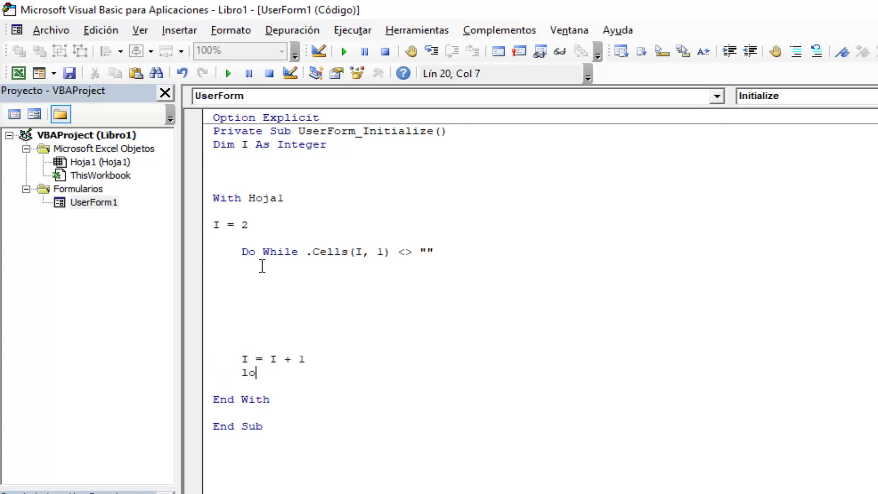
pyautogui.write('op')
pyautogui.press('Up')
pyautogui.press('Up')
pyautogui.press('Up')
pyautogui.press('Up')
pyautogui.press('Up')
pyautogui.press('Tab')
pyautogui.press('Tab')
# - Highlight While, the row I and the column 1 in the loop condition to explain them
pyautogui.doubleClick(281, 253)
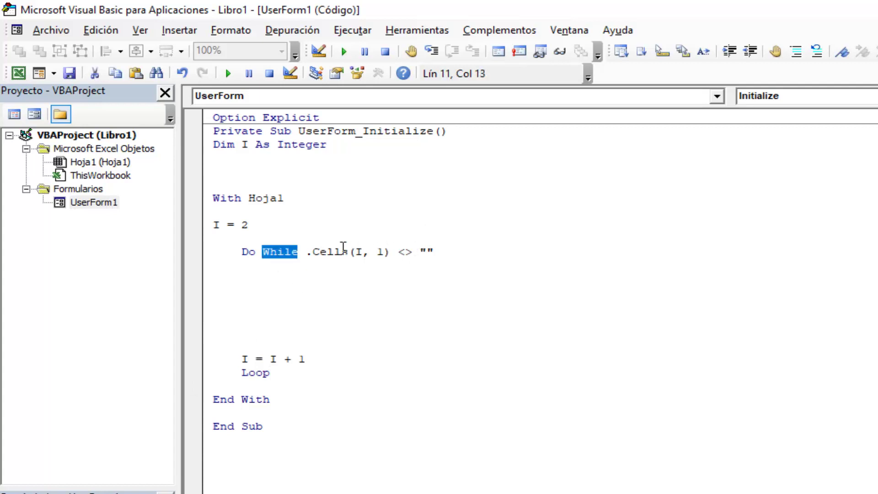
pyautogui.click(363, 252)
pyautogui.doubleClick(361, 252)
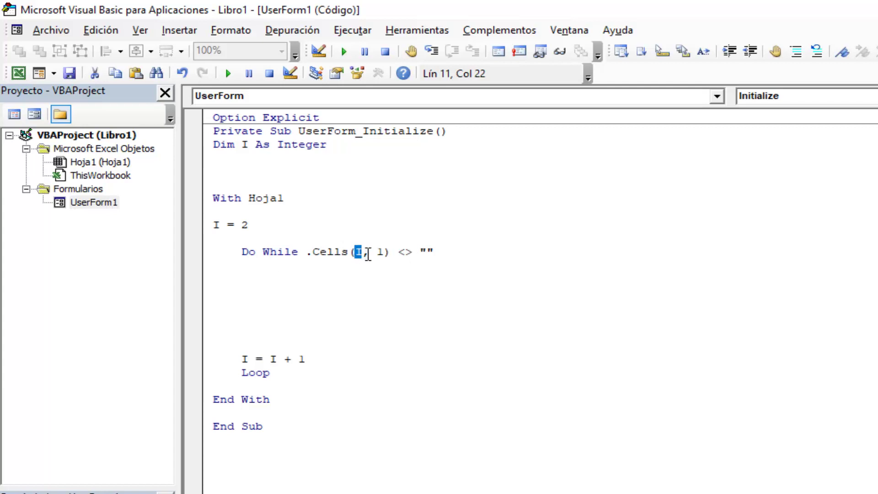
pyautogui.doubleClick(382, 253)
pyautogui.click(269, 305)
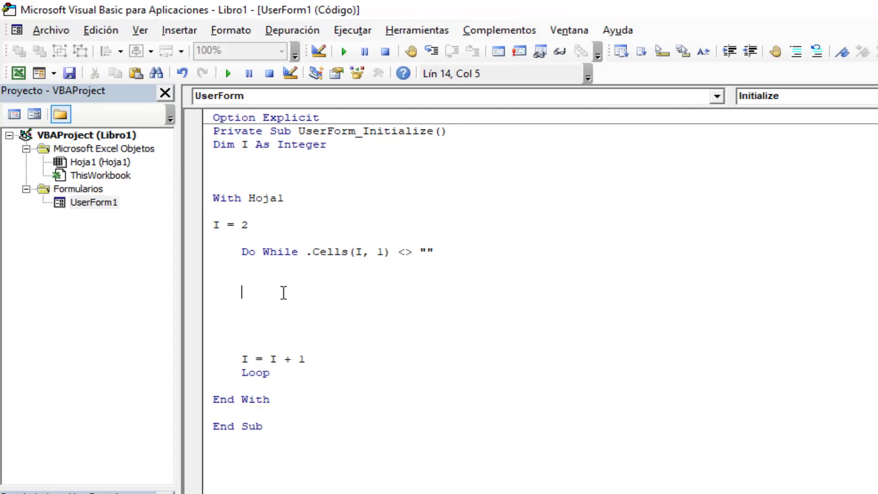
# - Add a ComboBox1.AddItem statement inside the Do While loop body
pyautogui.moveTo(234, 252); pyautogui.dragTo(347, 376)
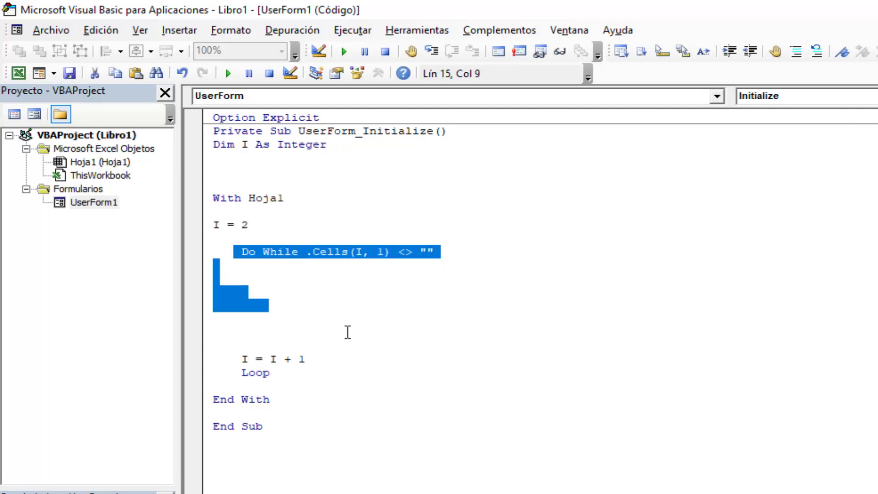
pyautogui.click(309, 285)
pyautogui.click(320, 300)
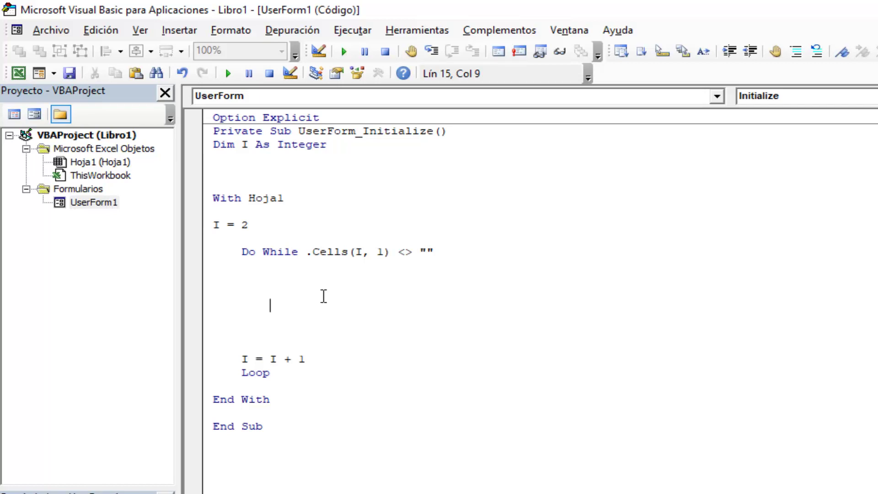
pyautogui.write('combobox1')
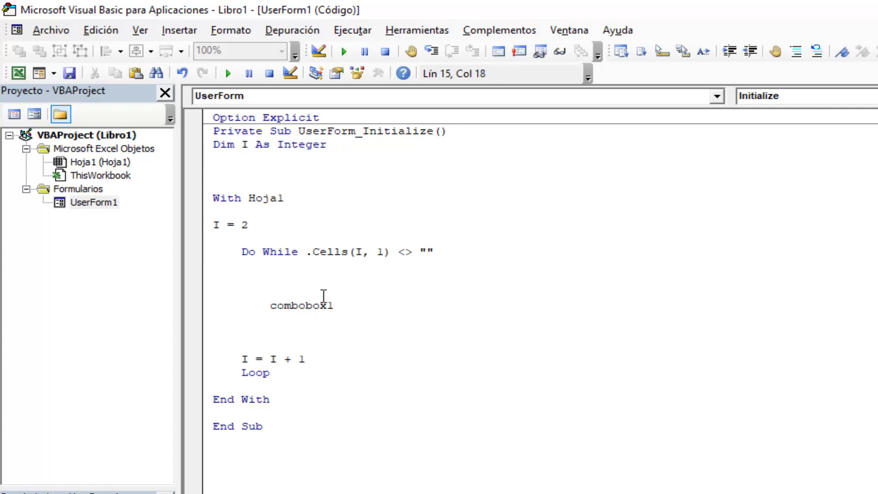
pyautogui.write('.ad')
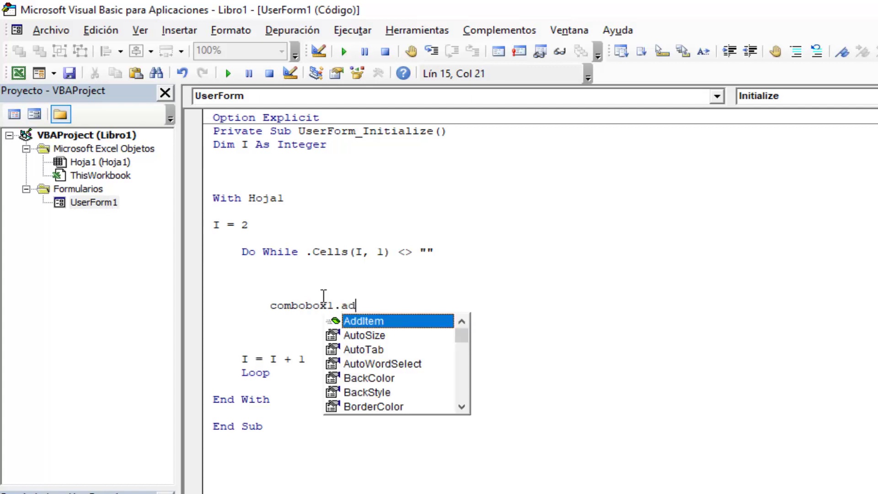
pyautogui.press('Tab')
pyautogui.press('Return')
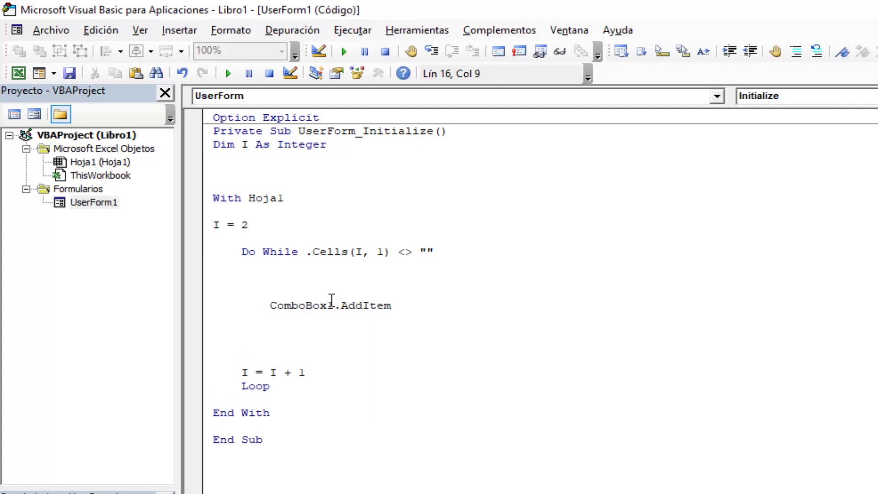
# - Paste ComboBox1 onto the new line below the AddItem statement
pyautogui.doubleClick(358, 307)
pyautogui.click(286, 318)
pyautogui.click(279, 306)
pyautogui.doubleClick(278, 306)
pyautogui.hotkey('ctrl', 'c')
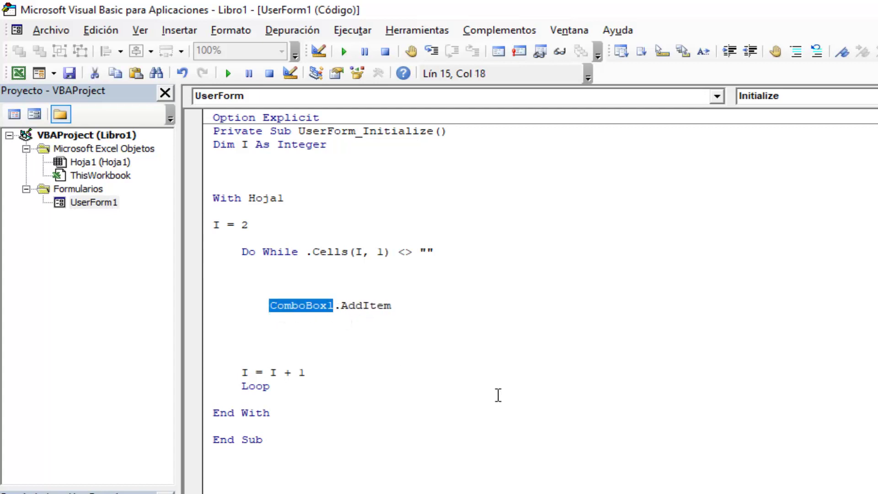
pyautogui.press('Down')
pyautogui.hotkey('ctrl', 'v')
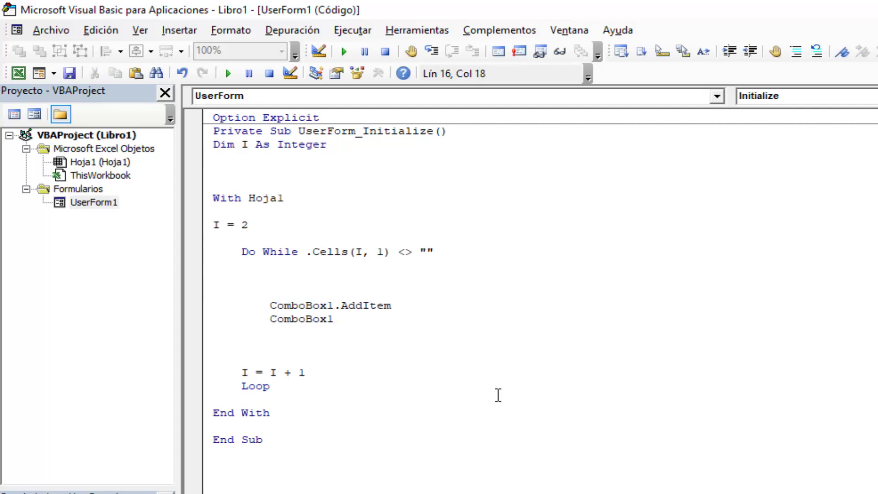
# - Complete the line as ComboBox1.List(ComboBox1.ListCount - 1, 0) = .Cells(I, 1)
pyautogui.write('.')
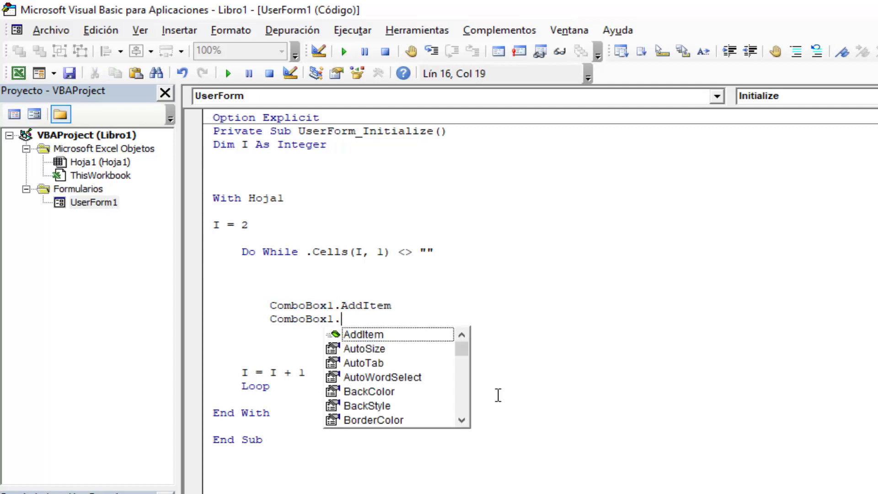
pyautogui.write('li')
pyautogui.press('Down')
pyautogui.press('Tab')
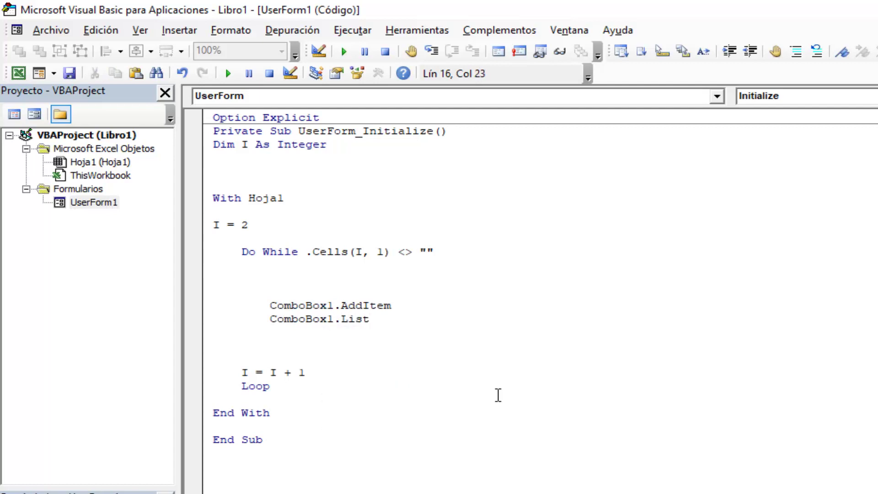
pyautogui.write('(')
pyautogui.hotkey('ctrl', 'v')
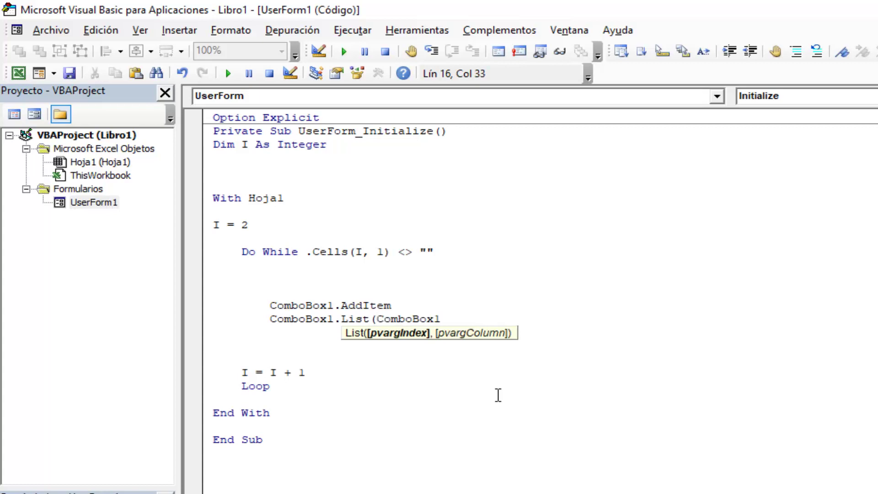
pyautogui.write('.li')
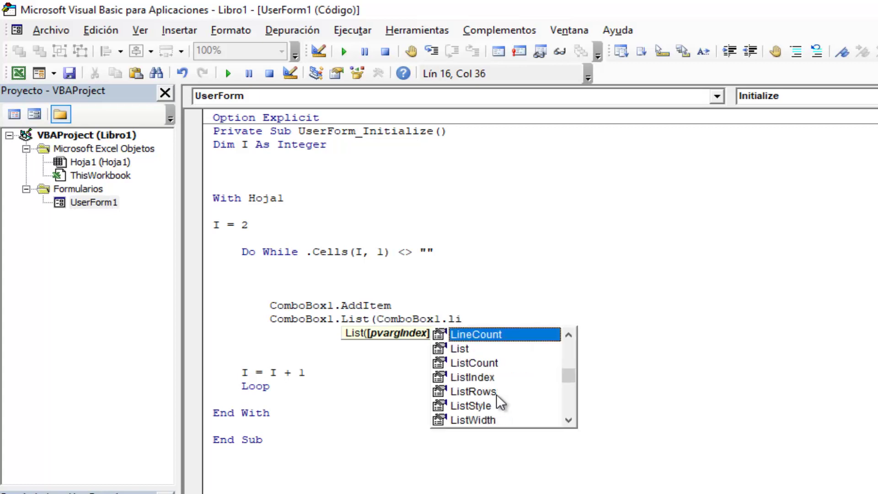
pyautogui.press('Down')
pyautogui.press('Down')
pyautogui.press('Tab')
pyautogui.write('-1')
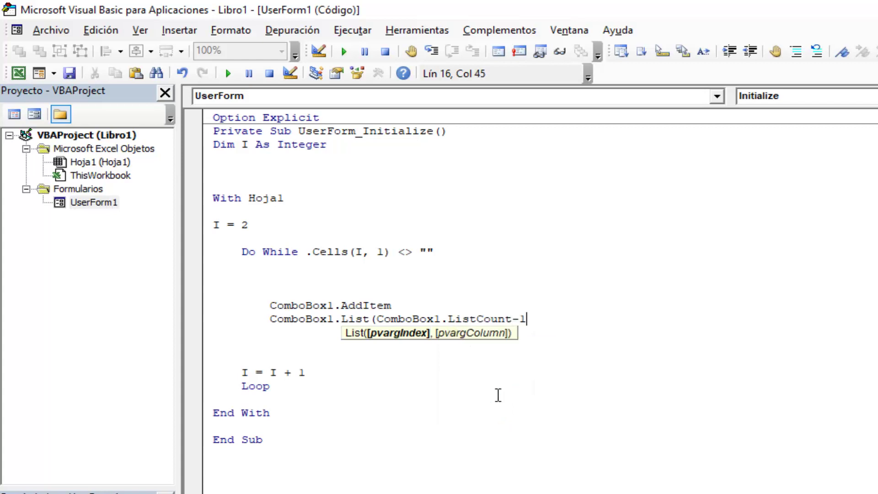
pyautogui.write(',0)')
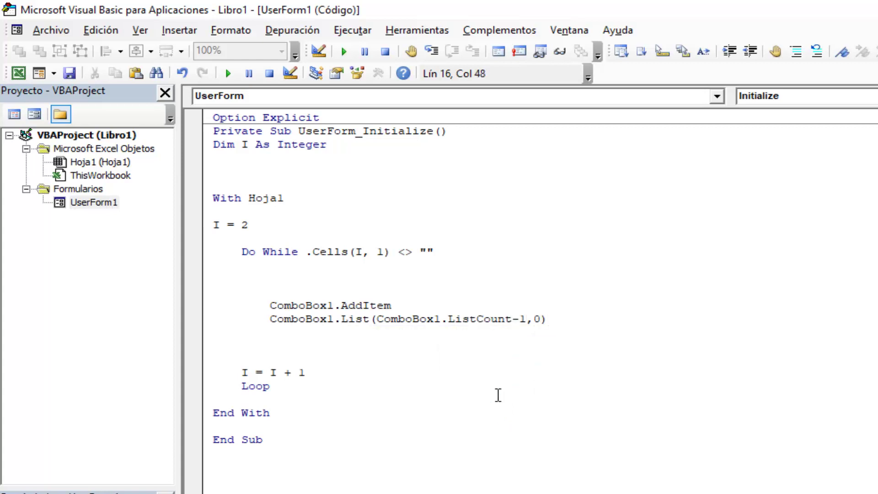
pyautogui.write('=')
pyautogui.write('.')
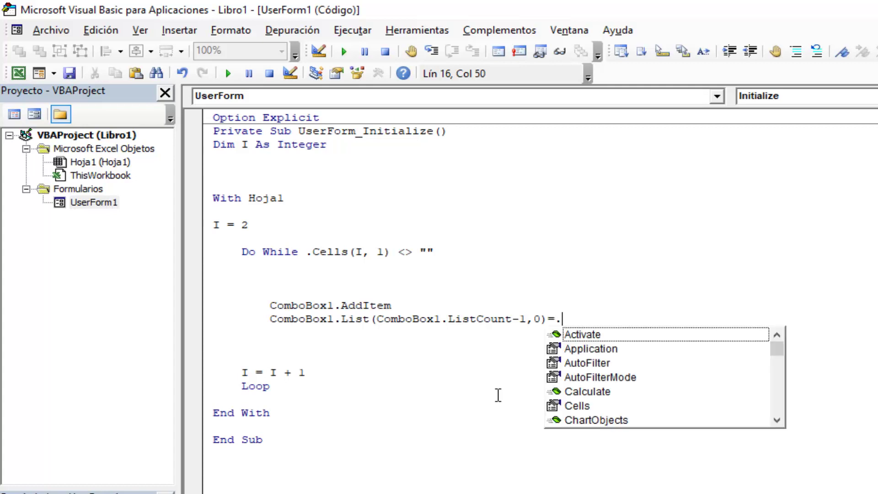
pyautogui.write('ce')
pyautogui.press('Tab')
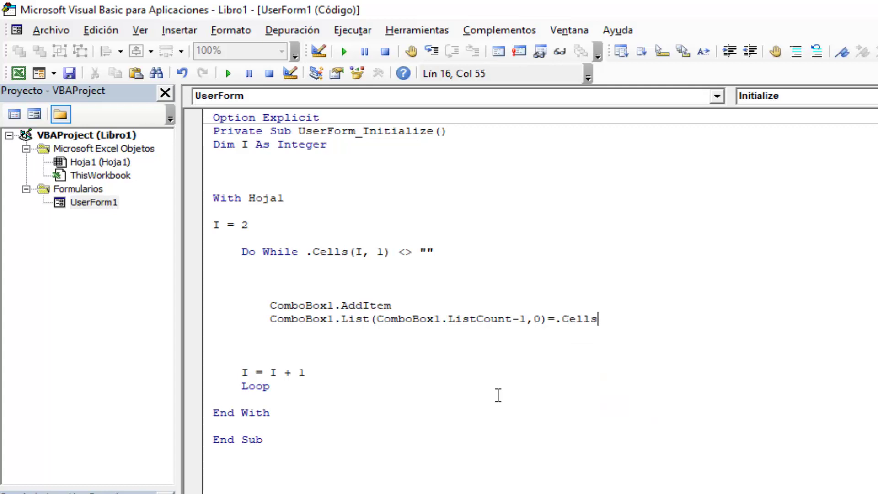
pyautogui.write('(')
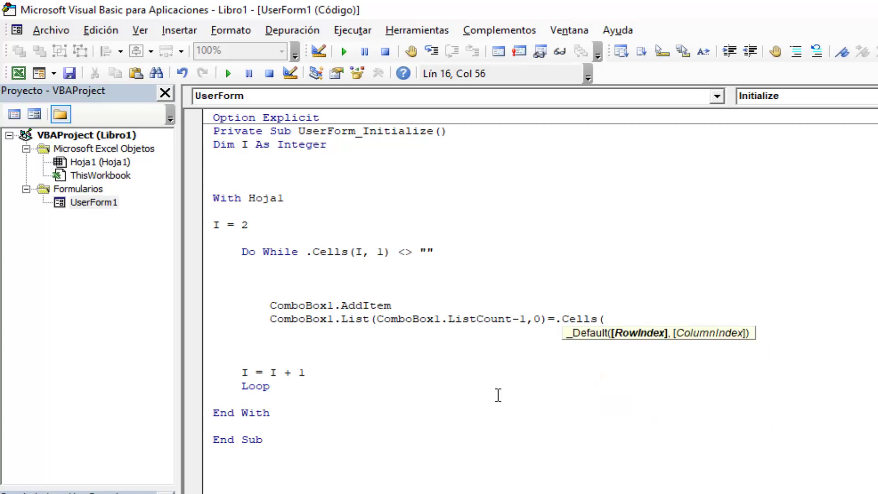
pyautogui.write('i,')
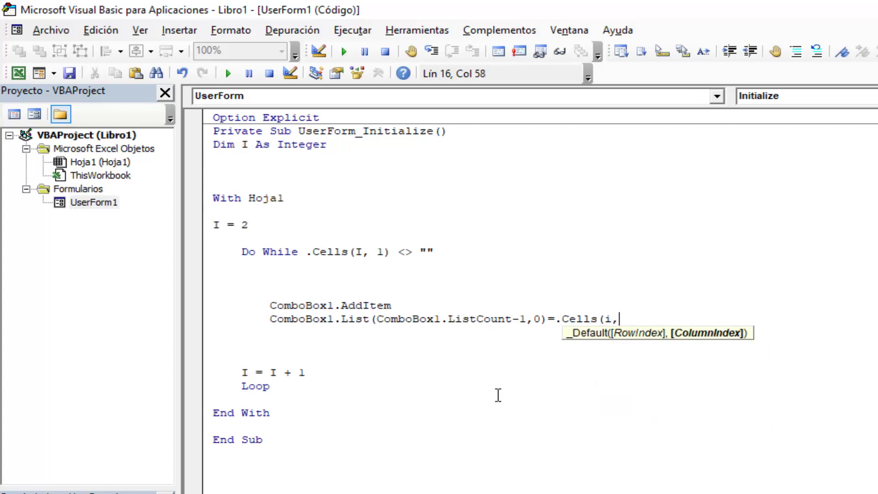
pyautogui.write('1)I')
pyautogui.press('BackSpace')
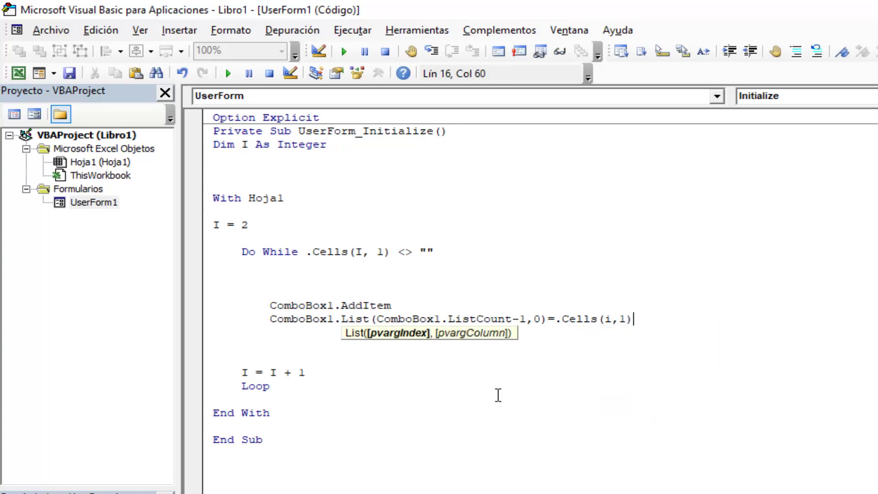
pyautogui.press('Down')
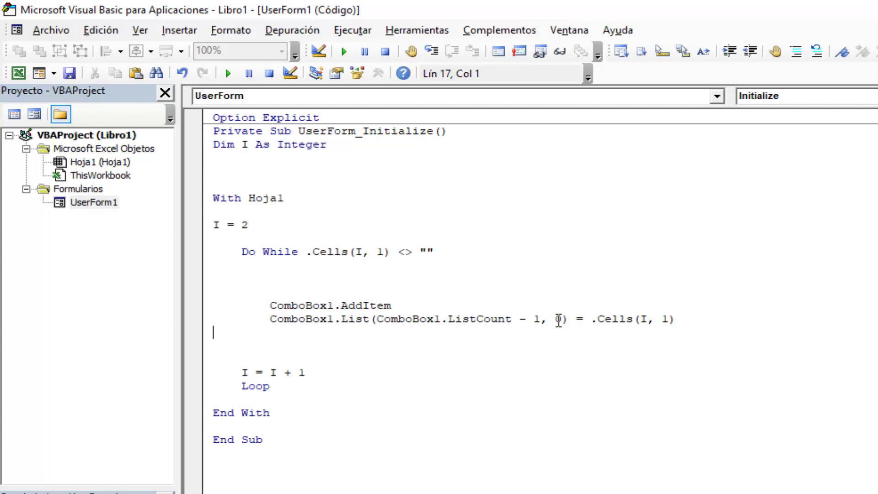
# - Review the 0 list-column index and the 1 in .Cells(I, 1) on the List line
pyautogui.doubleClick(559, 319)
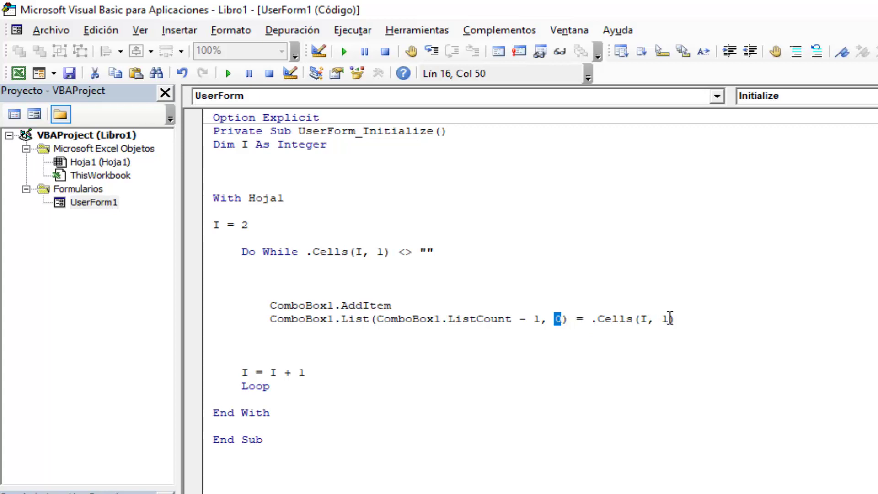
pyautogui.click(671, 319)
pyautogui.doubleClick(671, 319)
pyautogui.doubleClick(558, 319)
pyautogui.doubleClick(563, 319)
pyautogui.doubleClick(666, 319)
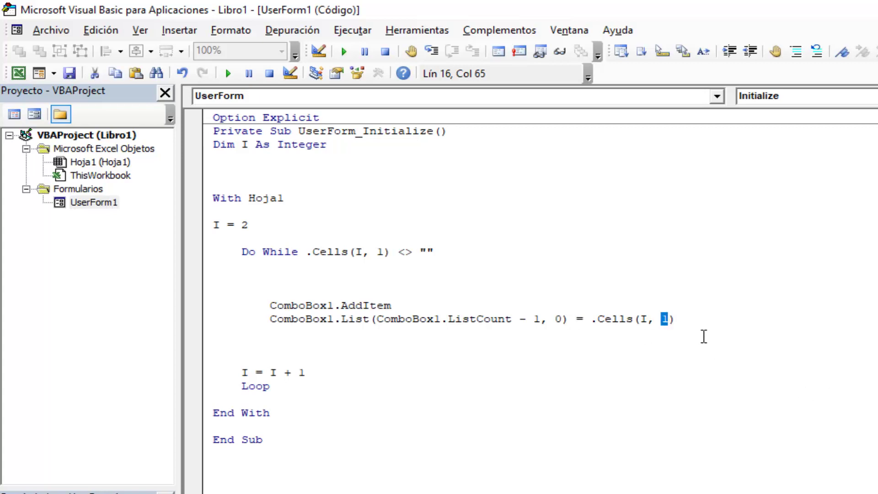
pyautogui.click(482, 331)
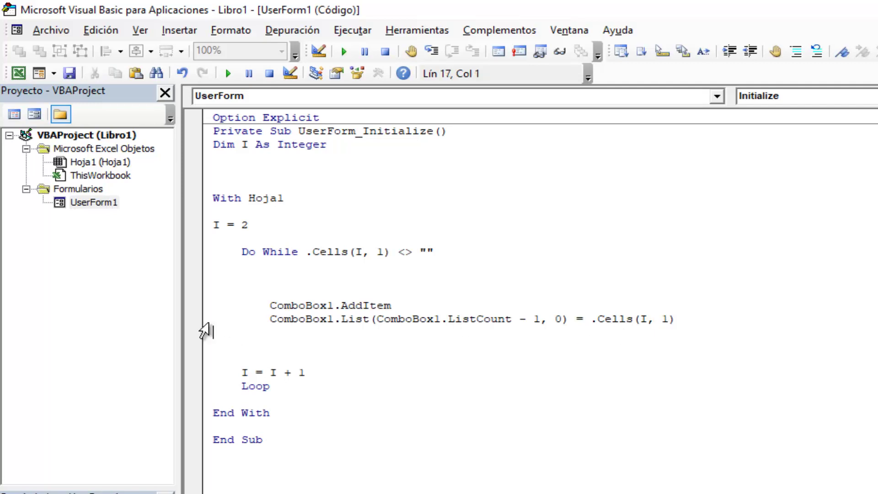
pyautogui.click(206, 324)
pyautogui.click(204, 329)
# - Delete the surplus blank lines inside the Do While loop
pyautogui.press('BackSpace')
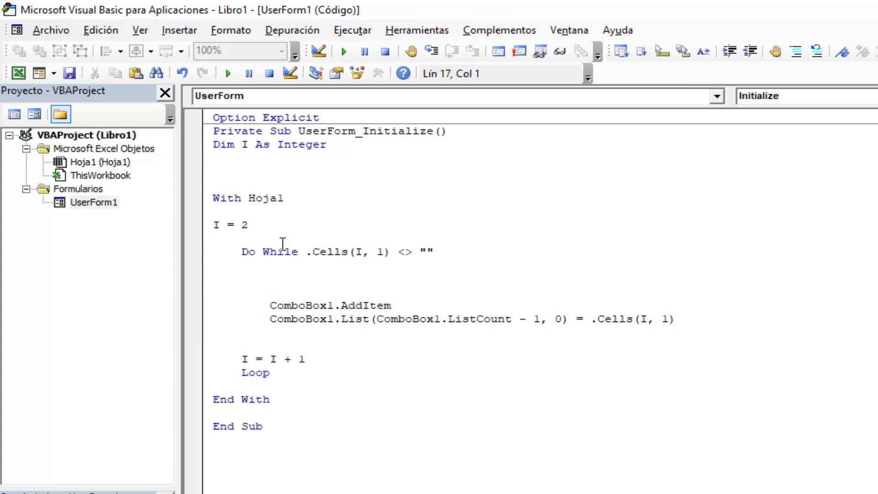
pyautogui.click(272, 277)
pyautogui.press('BackSpace')
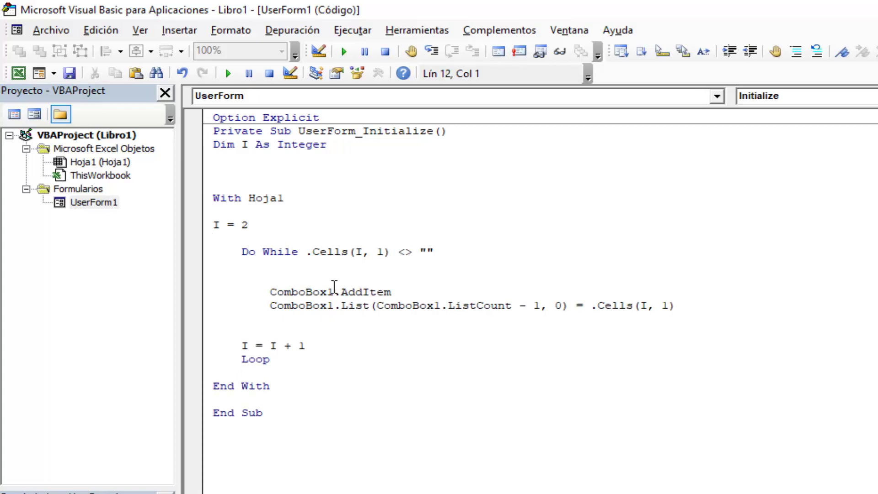
pyautogui.click(361, 281)
pyautogui.click(203, 307)
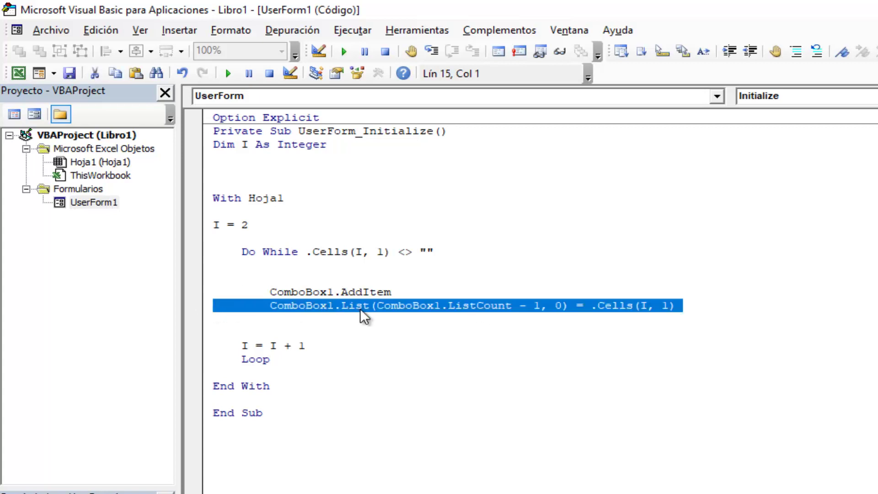
pyautogui.click(406, 344)
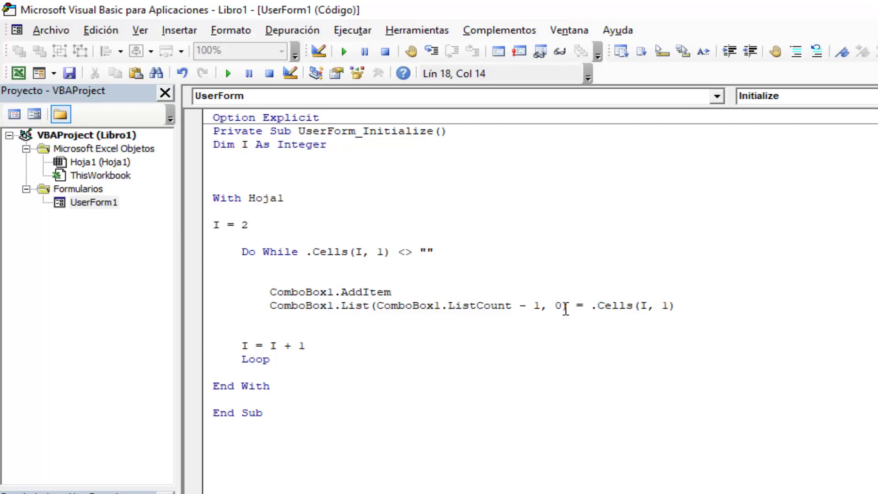
pyautogui.doubleClick(566, 309)
pyautogui.click(539, 330)
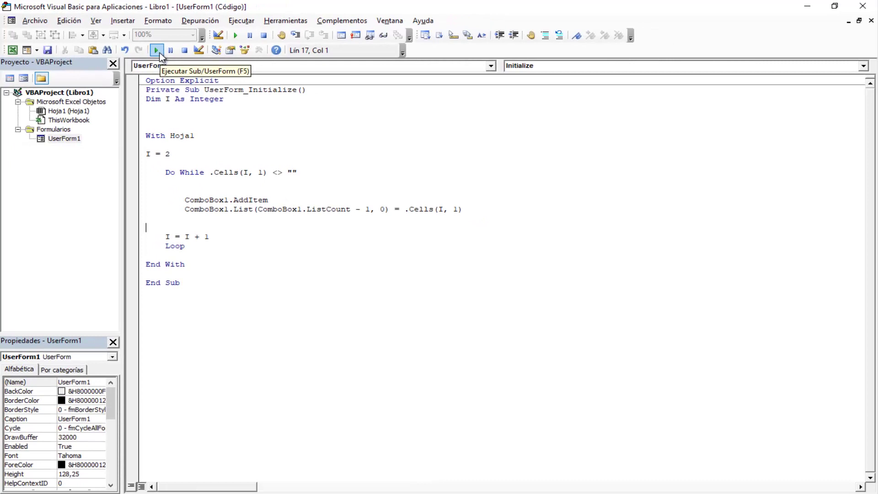
# - Run UserForm1 and pick AAA-A1 from the combo box's column A values
pyautogui.click(156, 50)
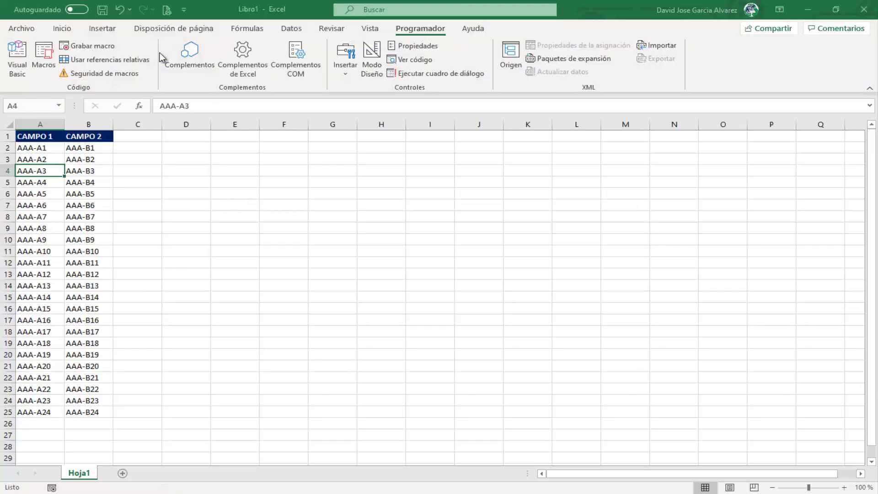
pyautogui.moveTo(454, 207)
pyautogui.mouseDown()
pyautogui.moveTo(437, 193)
pyautogui.moveTo(440, 184)
pyautogui.mouseUp()
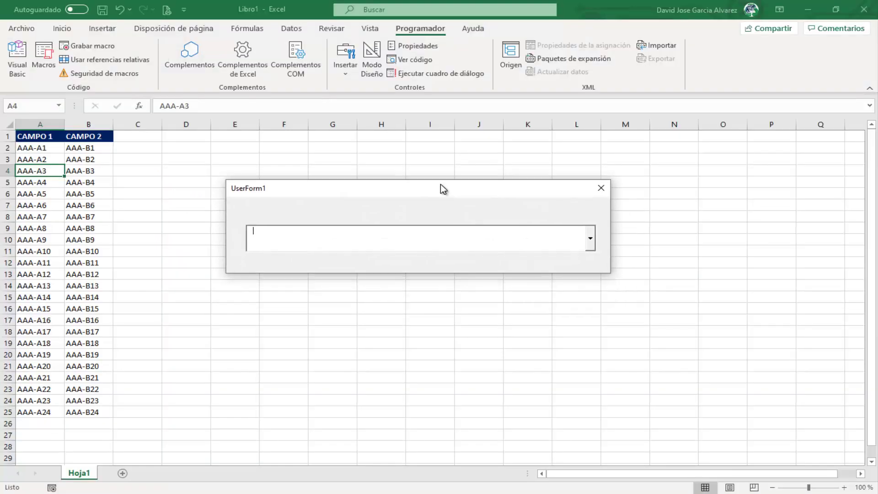
pyautogui.click(591, 239)
pyautogui.moveTo(592, 263)
pyautogui.mouseDown()
pyautogui.moveTo(592, 304)
pyautogui.moveTo(595, 251)
pyautogui.mouseUp()
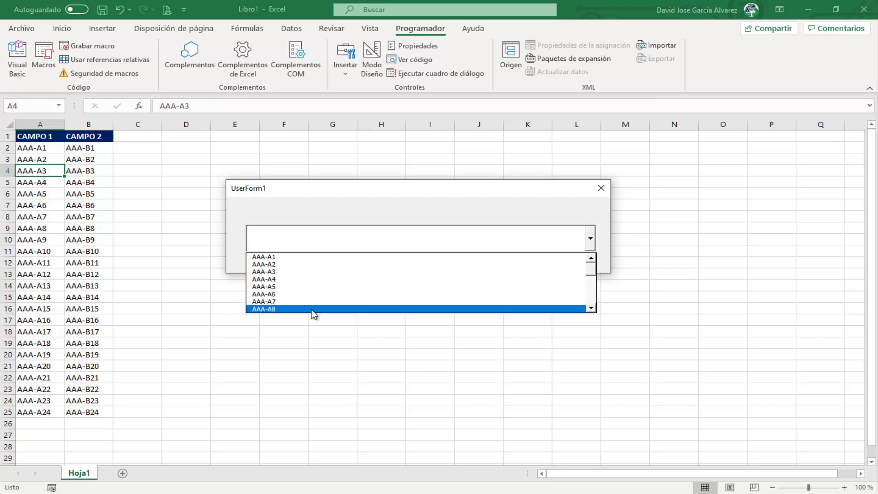
pyautogui.click(297, 248)
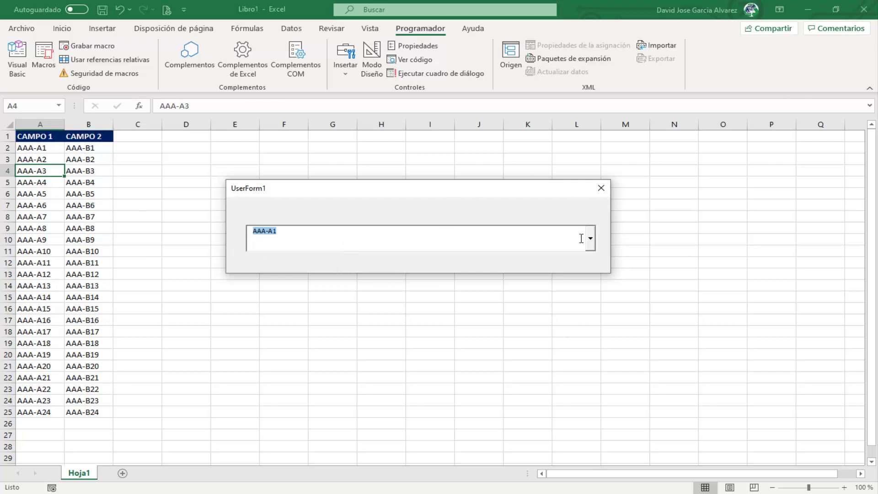
# - Close the form and add Me.ComboBox1.ColumnCount = 3 under With Hoja1 in Initialize
pyautogui.click(600, 189)
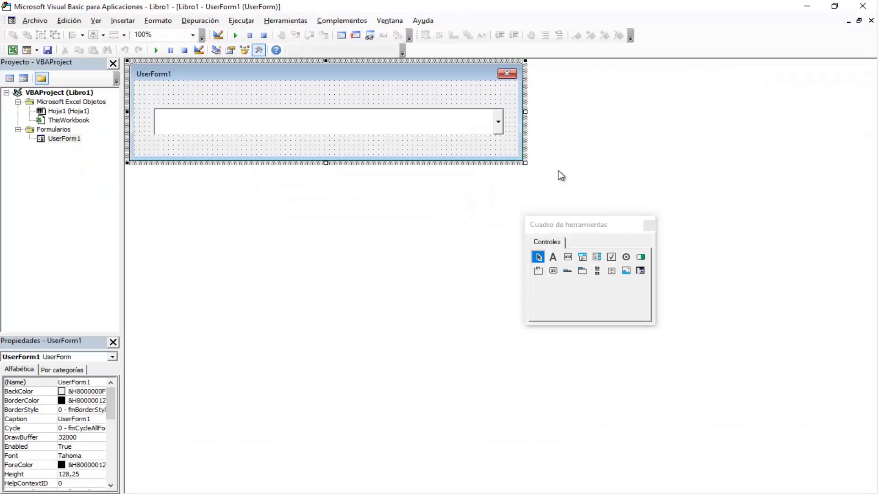
pyautogui.press('F7')
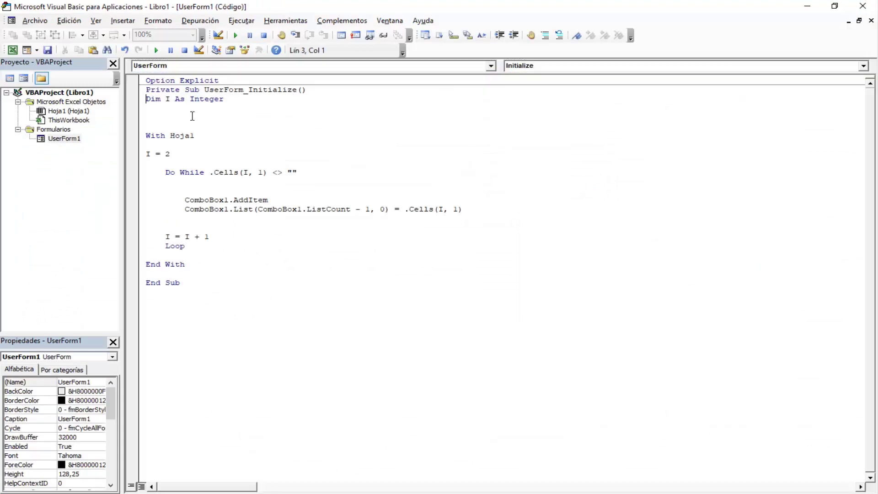
pyautogui.press('BackSpace')
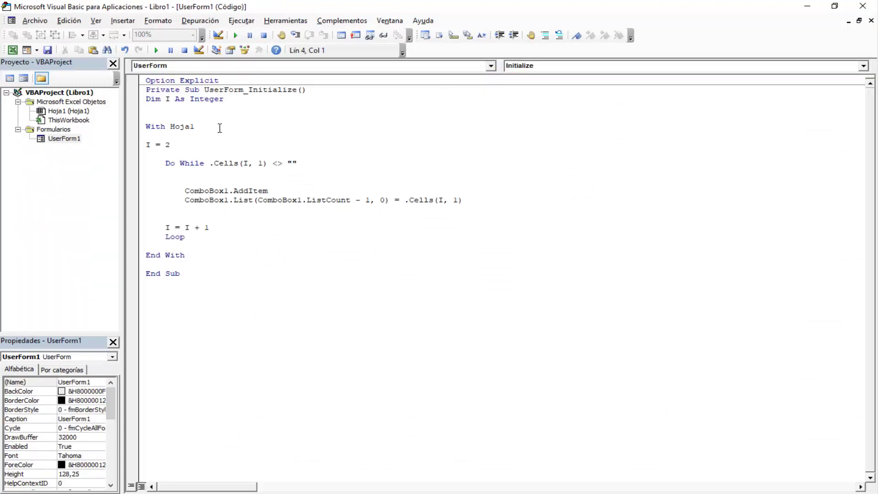
pyautogui.press('Return')
pyautogui.press('Return')
pyautogui.write('m')
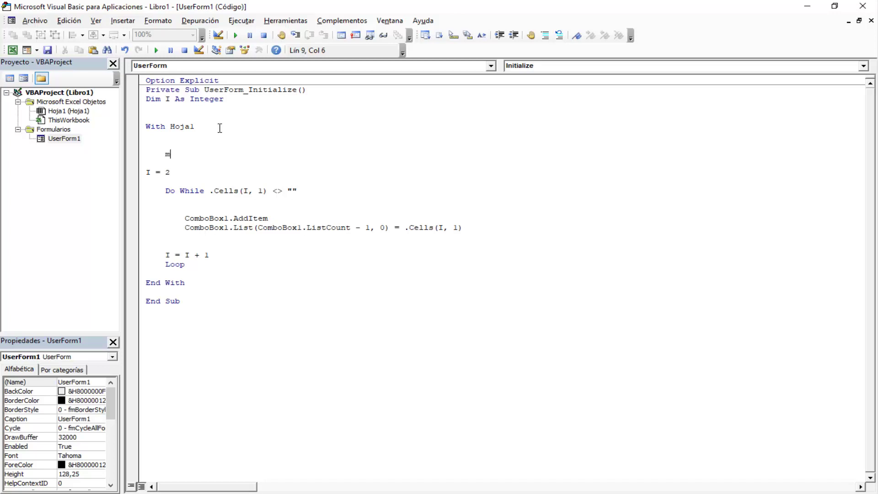
pyautogui.write('e.com')
pyautogui.press('Tab')
pyautogui.write('.col')
pyautogui.press('Down')
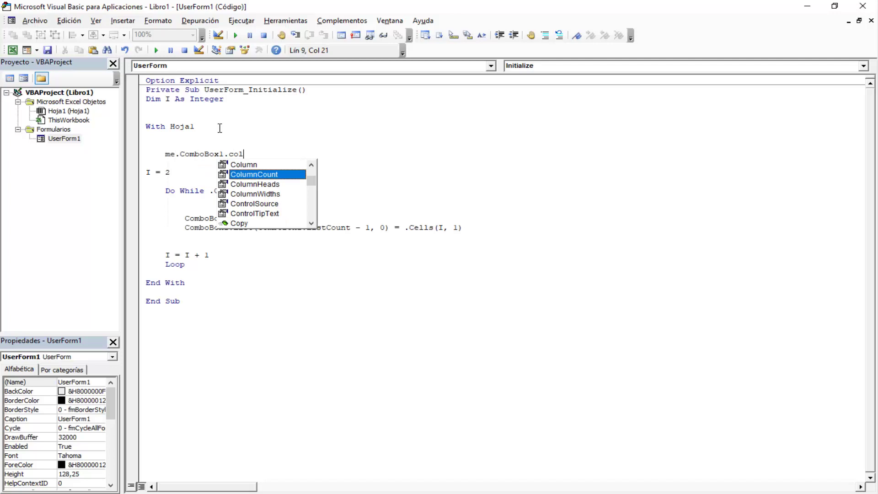
pyautogui.press('Tab')
pyautogui.write('= 3')
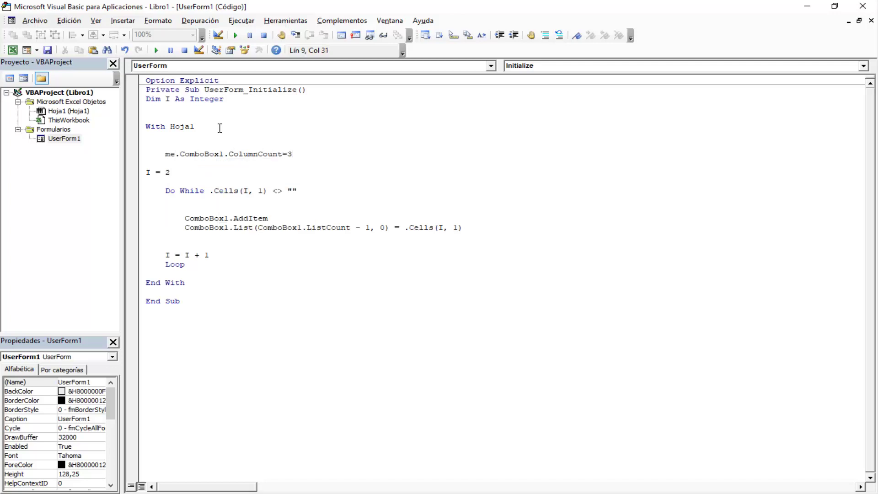
pyautogui.press('Return')
pyautogui.click(307, 151)
pyautogui.click(320, 206)
# - Run the form, check the combo list still shows only column A values, and close it
pyautogui.click(156, 50)
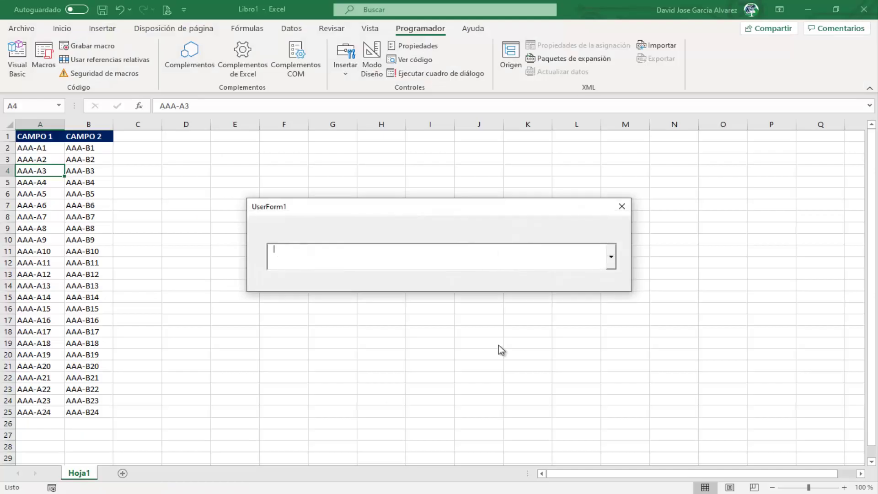
pyautogui.click(611, 256)
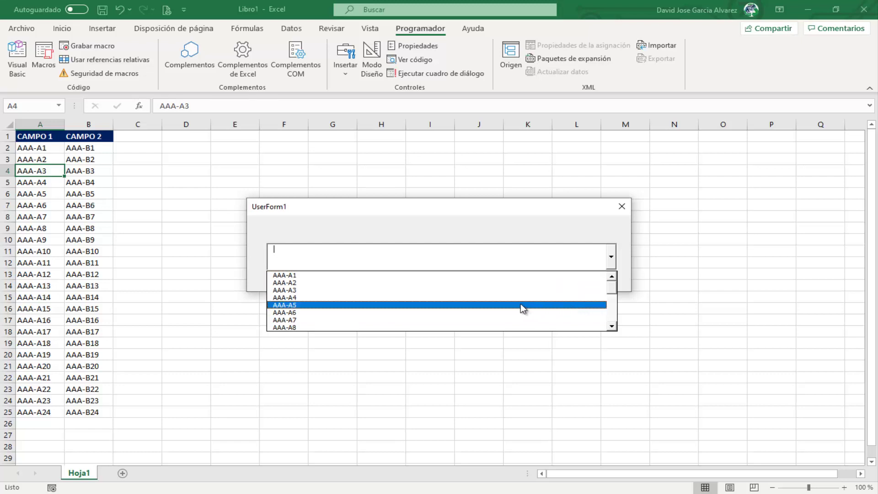
pyautogui.click(622, 206)
# - Duplicate the List line as ComboBox1.List(ComboBox1.ListCount - 1, 1) = .Cells(I, 2)
pyautogui.doubleClick(447, 151)
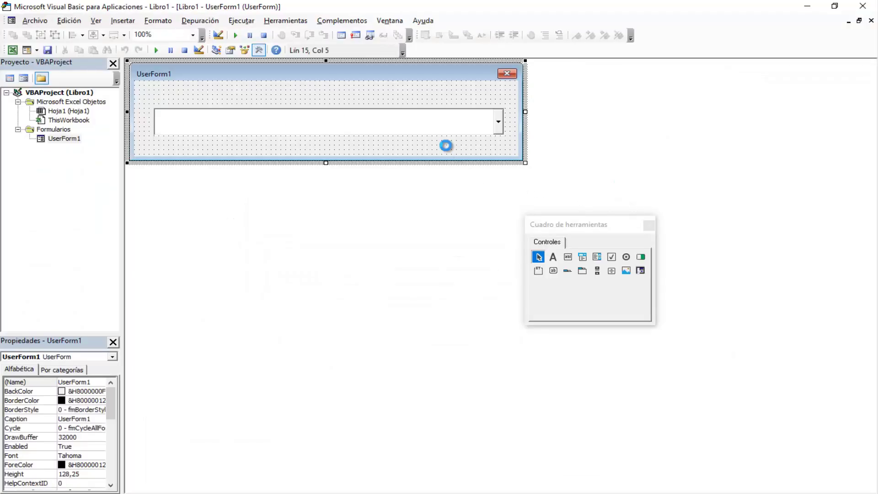
pyautogui.click(139, 231)
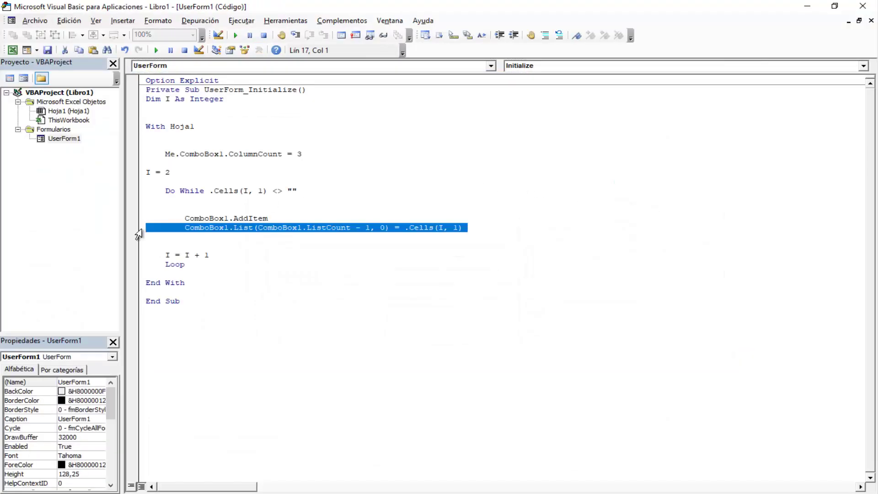
pyautogui.click(139, 235)
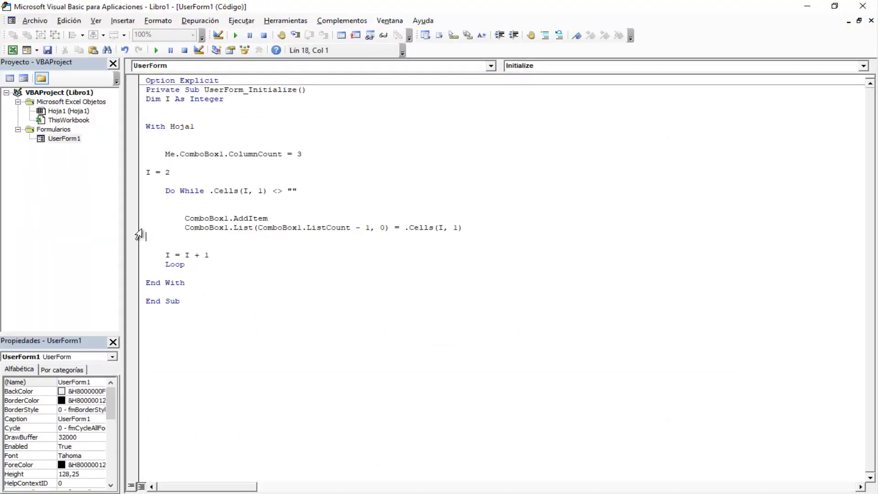
pyautogui.write('ComboBox1.List(ComboBox1.ListCount - 1, 0) = .Cells(I, 1)')
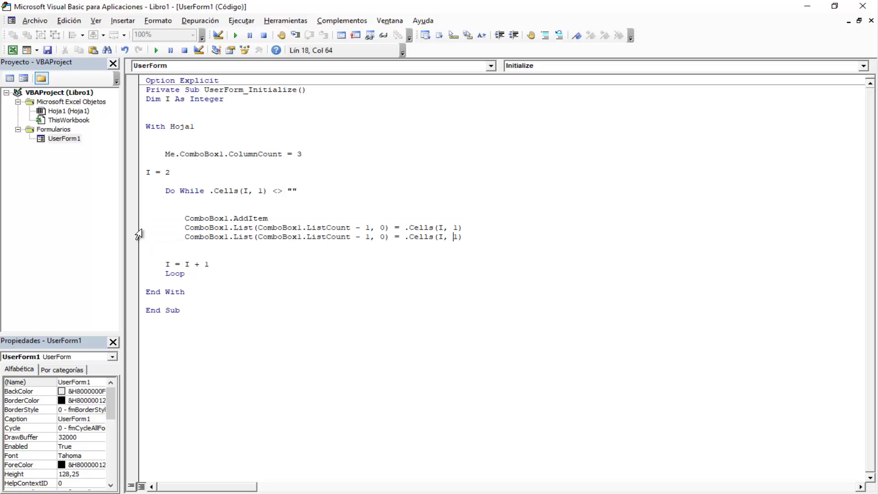
pyautogui.press('Left')
pyautogui.press('Left')
pyautogui.press('Left')
pyautogui.press('BackSpace')
pyautogui.write('1')
pyautogui.press('Right')
pyautogui.press('Delete')
pyautogui.write('2')
pyautogui.press('Down')
pyautogui.press('Down')
pyautogui.click(292, 264)
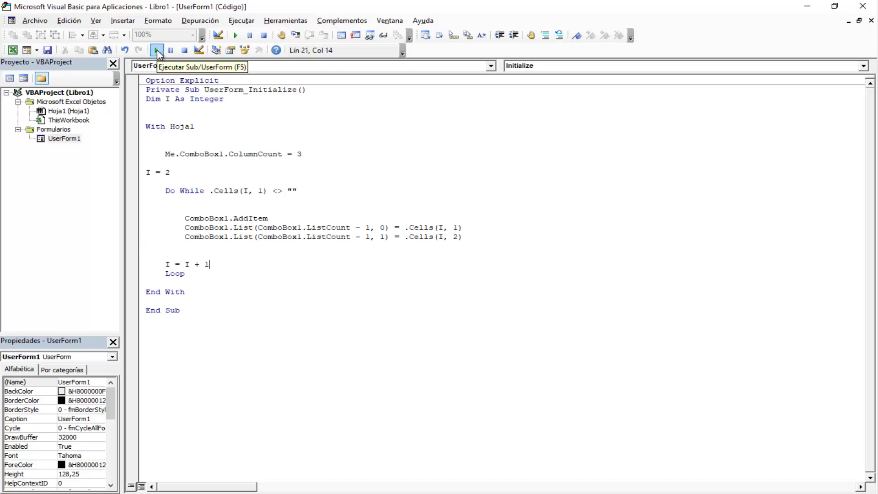
# - Run the form and inspect the combo list pairing column A and column B values
pyautogui.click(158, 50)
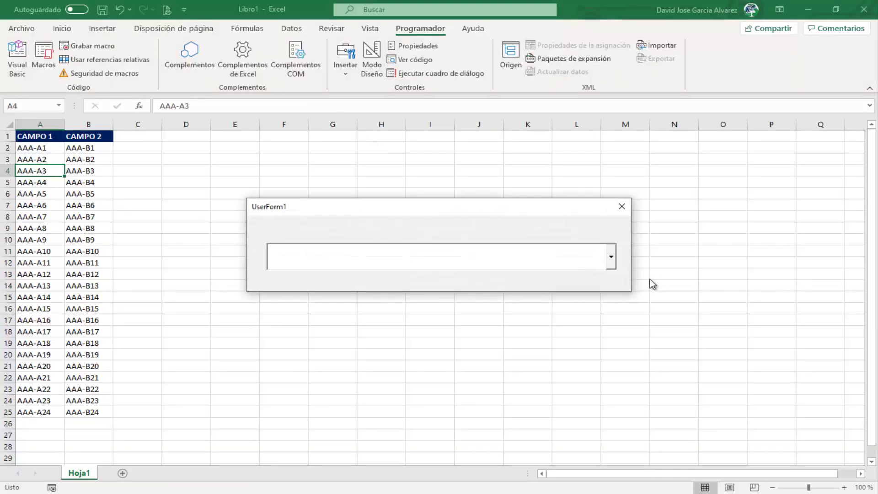
pyautogui.click(614, 261)
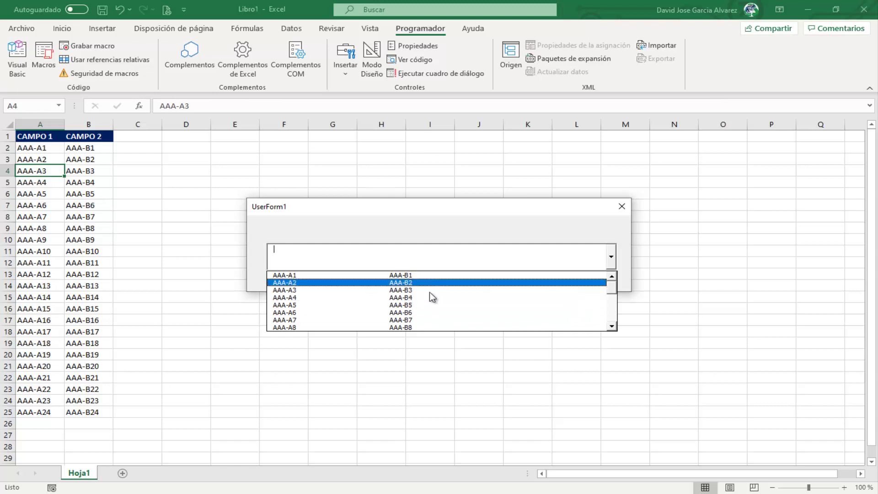
pyautogui.click(463, 298)
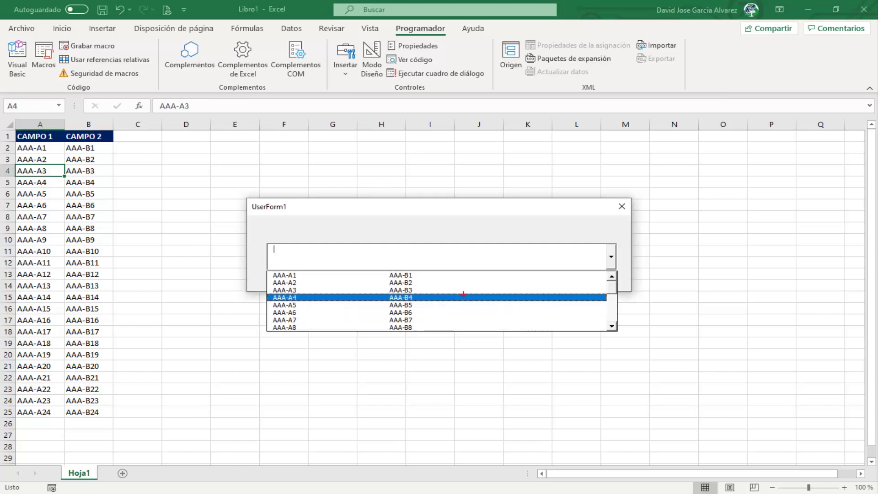
pyautogui.moveTo(472, 266)
pyautogui.mouseDown()
pyautogui.moveTo(624, 266)
pyautogui.moveTo(624, 336)
pyautogui.moveTo(464, 337)
pyautogui.moveTo(467, 265)
pyautogui.mouseUp()
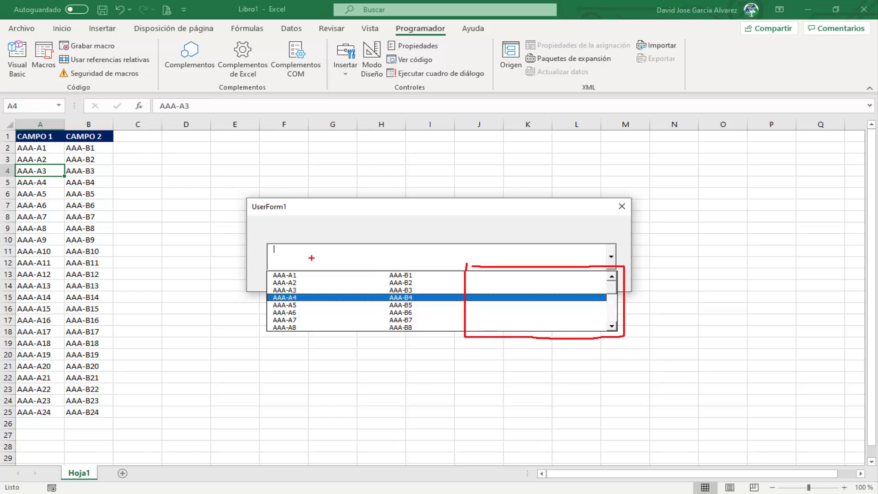
pyautogui.moveTo(285, 261); pyautogui.dragTo(288, 231)
pyautogui.moveTo(402, 263); pyautogui.dragTo(401, 239)
pyautogui.press('Escape')
pyautogui.click(620, 207)
# - Close the form and paste a copy of the second-column List line below it
pyautogui.click(620, 207)
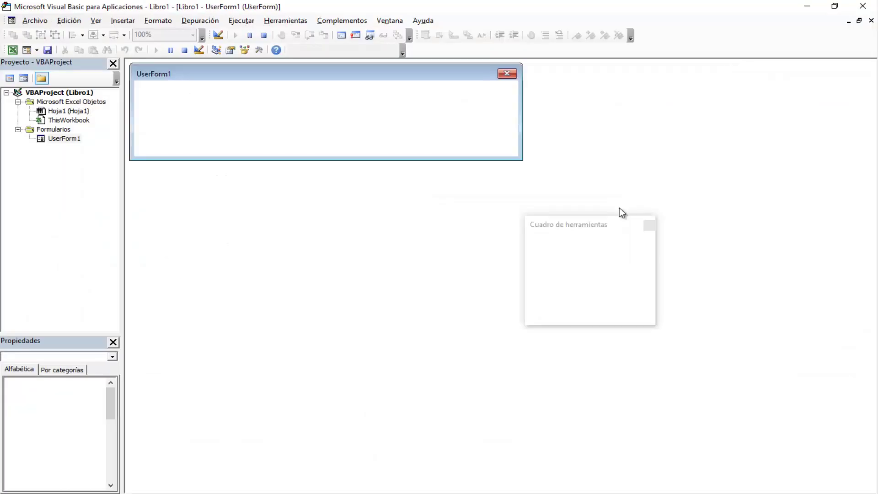
pyautogui.press('F7')
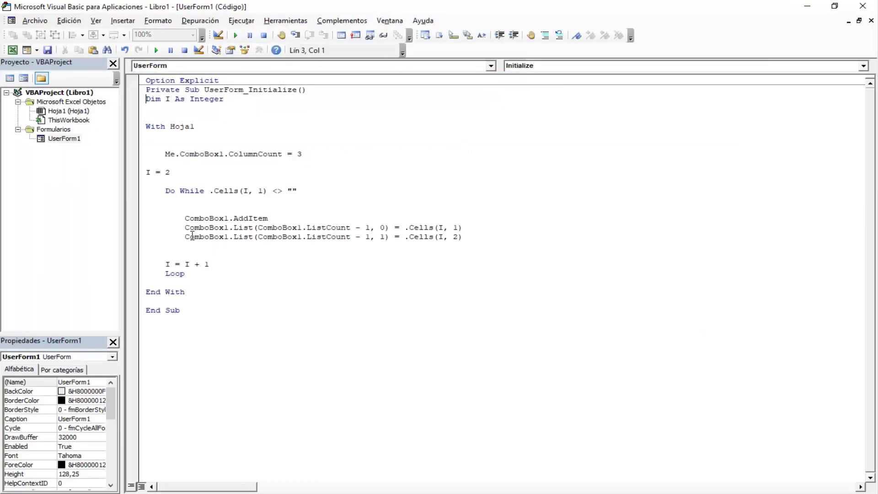
pyautogui.click(141, 239)
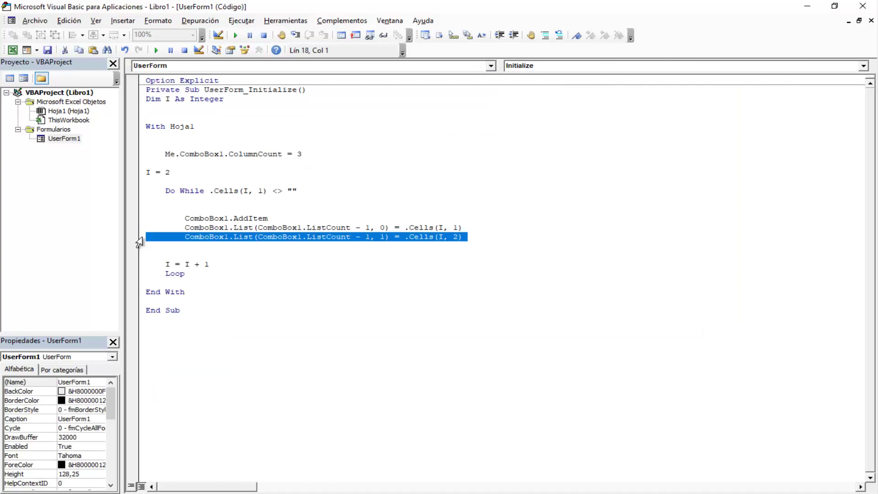
pyautogui.press('Down')
pyautogui.press('Return')
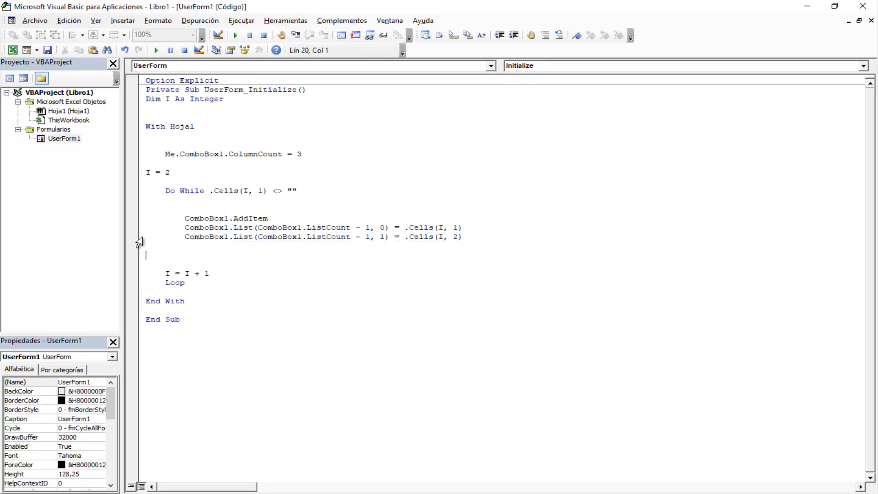
pyautogui.press('Return')
pyautogui.write('ComboBox1.List(ComboBox1.ListCount - 1, 1) = .Cells(I, 2)')
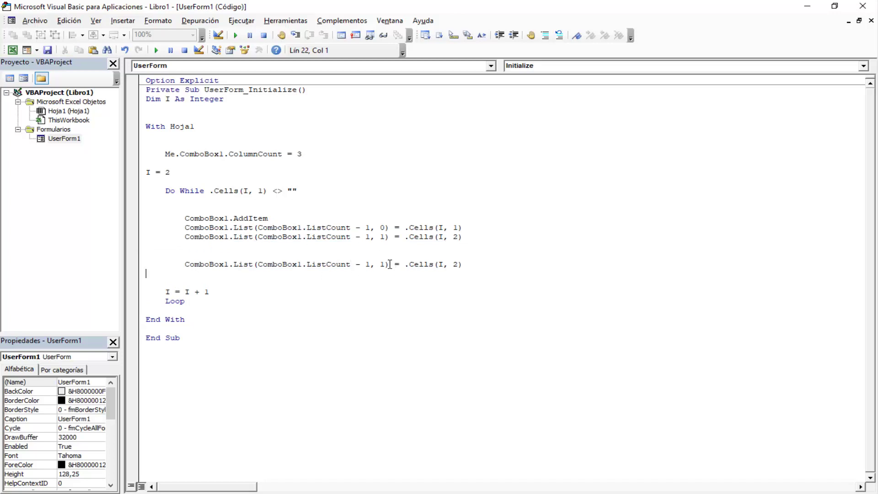
# - Change the copy to List(ListCount - 1, 2) = .Cells(I, 1) & " " & .Cells(I, 2)
pyautogui.doubleClick(382, 264)
pyautogui.write('2')
pyautogui.moveTo(405, 265); pyautogui.dragTo(469, 267)
pyautogui.click(468, 267)
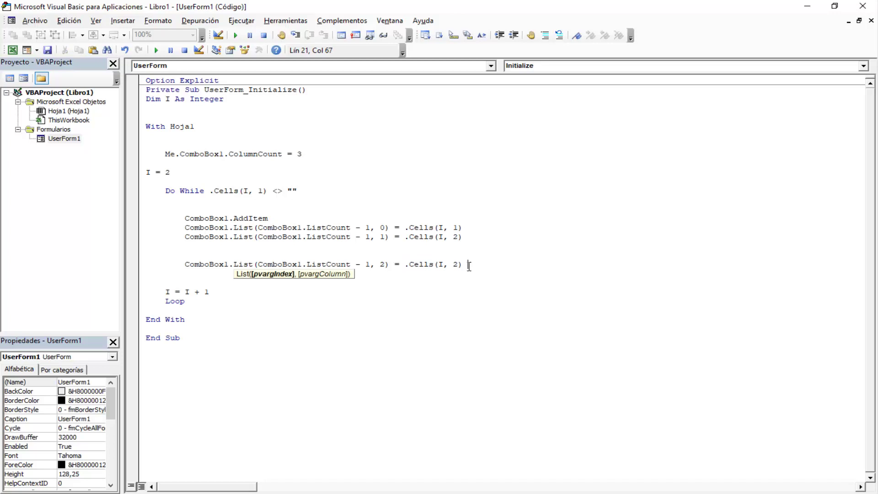
pyautogui.write('&')
pyautogui.write('""')
pyautogui.write('& ')
pyautogui.write('.Cells(I, 2)')
pyautogui.press('Left')
pyautogui.press('Left')
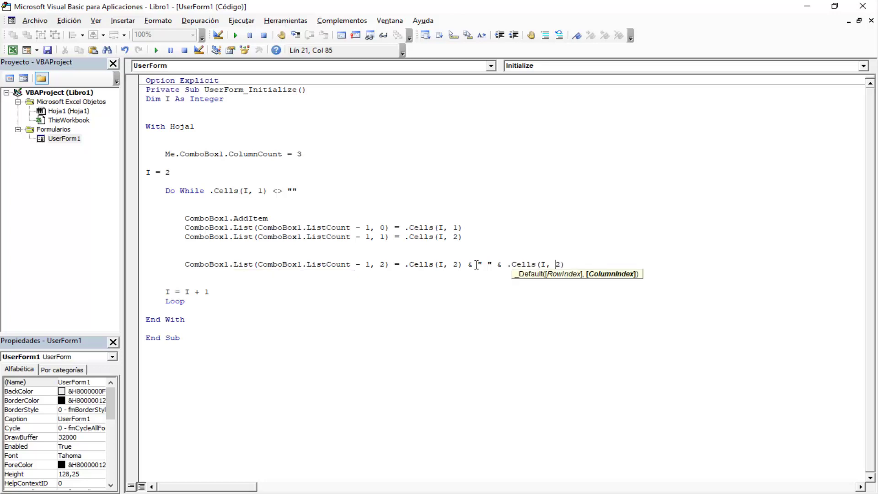
pyautogui.doubleClick(458, 264)
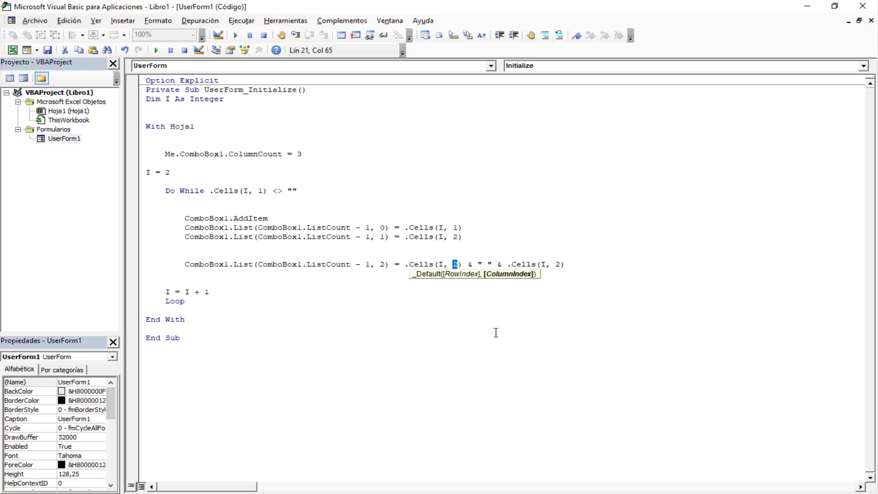
pyautogui.write('1')
pyautogui.doubleClick(557, 264)
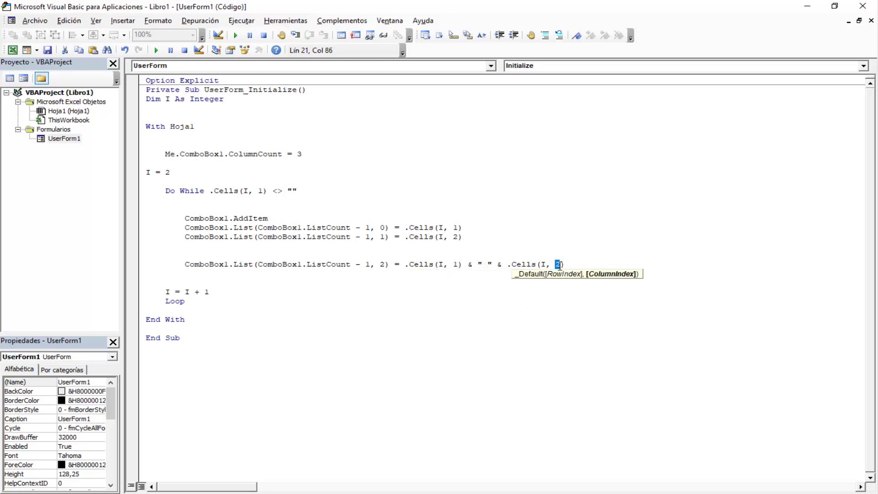
# - Review the new line's column index 2, cell references, & operators and quoted space
pyautogui.click(497, 284)
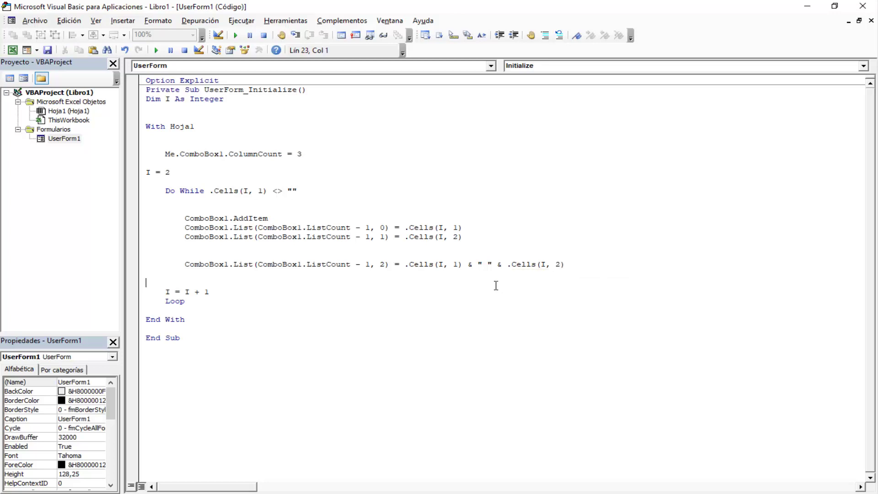
pyautogui.doubleClick(382, 264)
pyautogui.doubleClick(455, 264)
pyautogui.doubleClick(557, 264)
pyautogui.doubleClick(470, 264)
pyautogui.moveTo(488, 264); pyautogui.dragTo(501, 265)
pyautogui.click(405, 274)
pyautogui.click(183, 252)
# - Run the form and select AAA-A5, AAA-A14 and AAA-A18 in the combo box
pyautogui.click(161, 54)
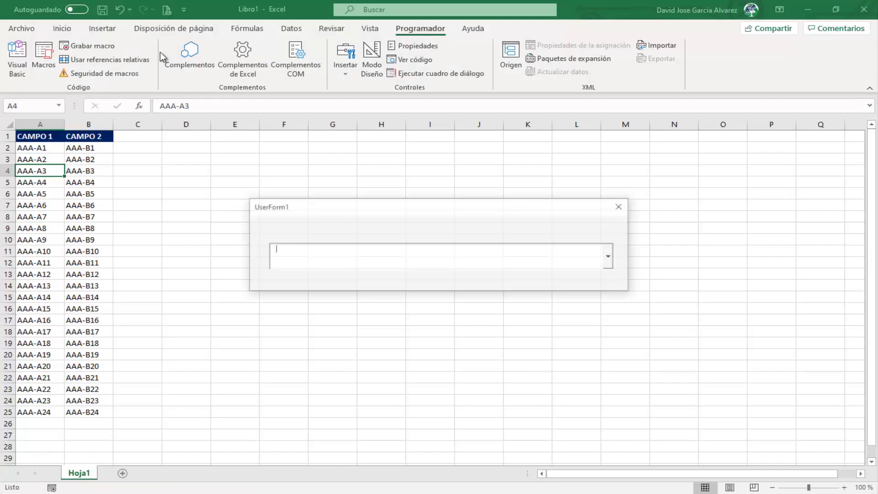
pyautogui.click(611, 257)
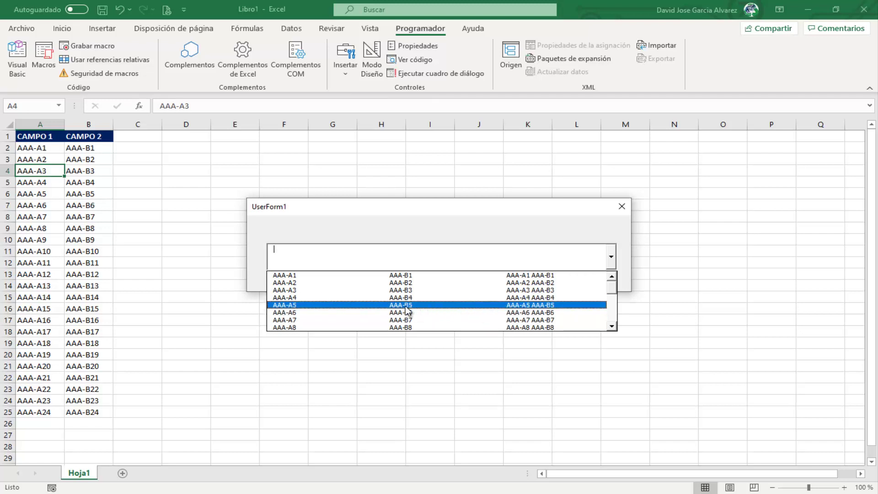
pyautogui.click(358, 305)
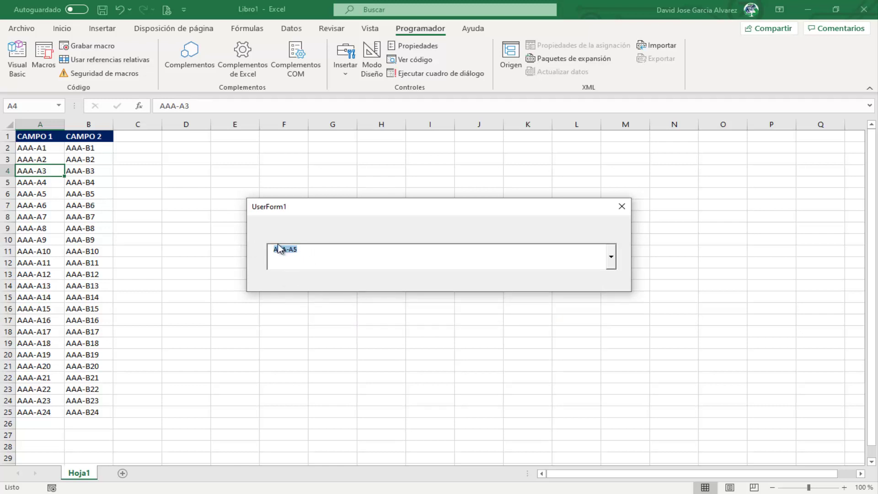
pyautogui.click(612, 257)
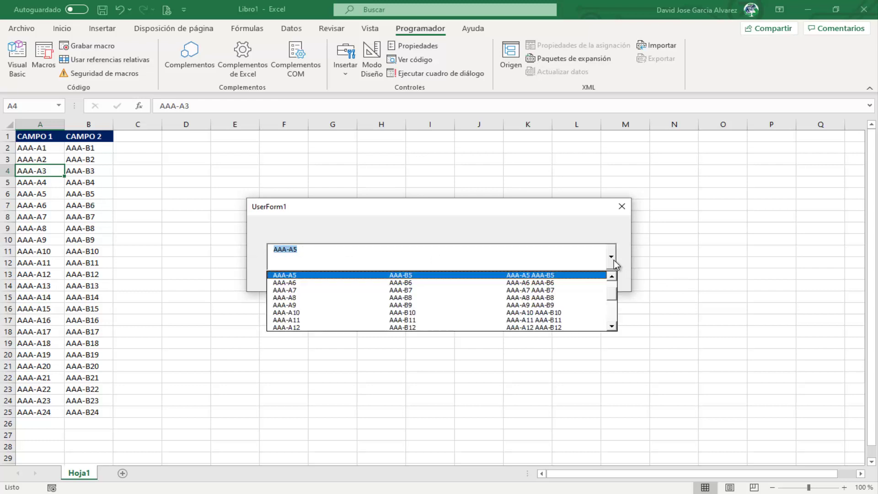
pyautogui.click(438, 303)
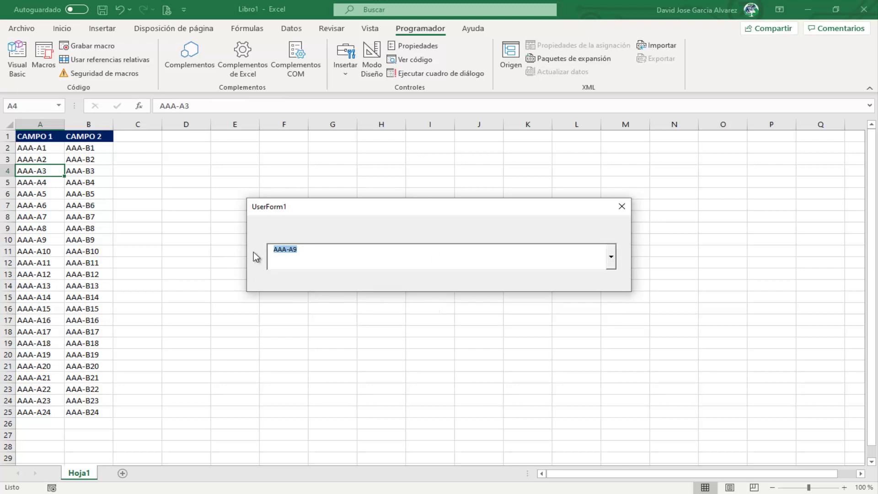
pyautogui.click(612, 257)
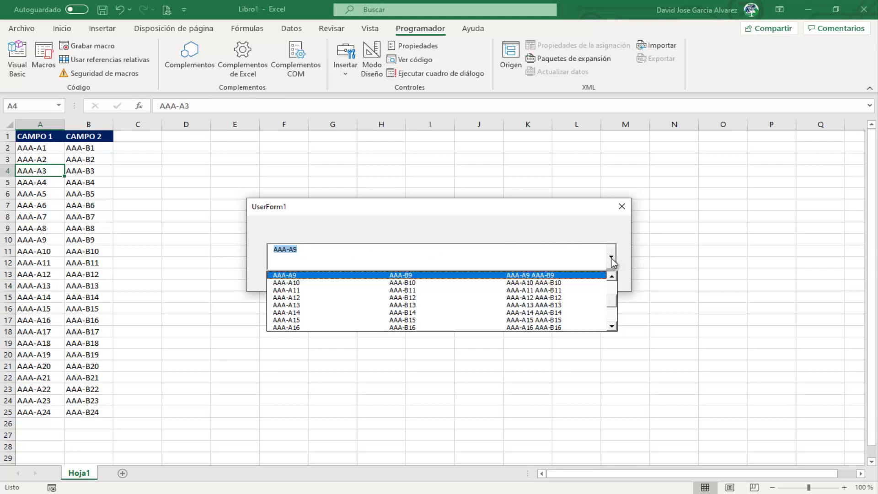
pyautogui.click(457, 313)
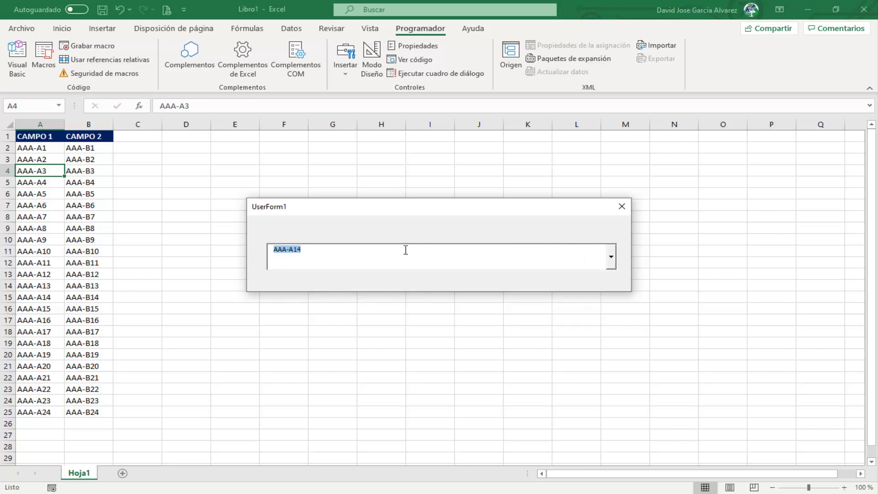
pyautogui.click(612, 258)
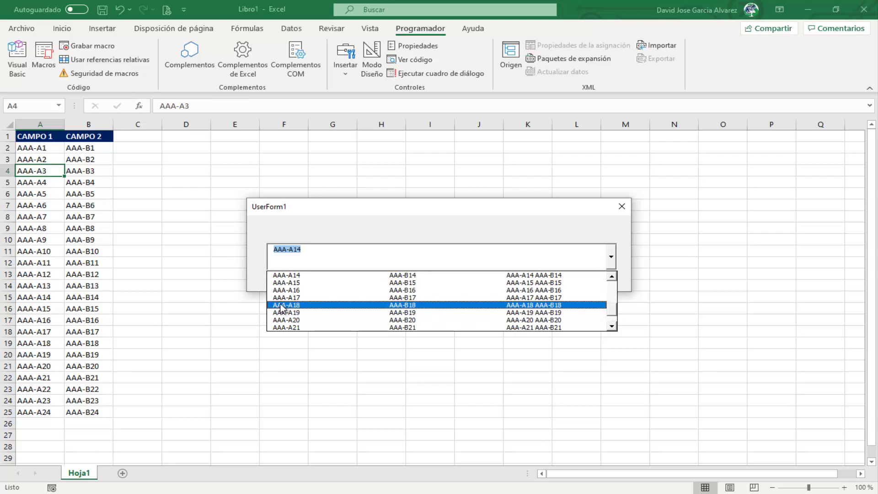
pyautogui.press('Escape')
pyautogui.press('Down')
pyautogui.press('Down')
pyautogui.press('Down')
pyautogui.press('Down')
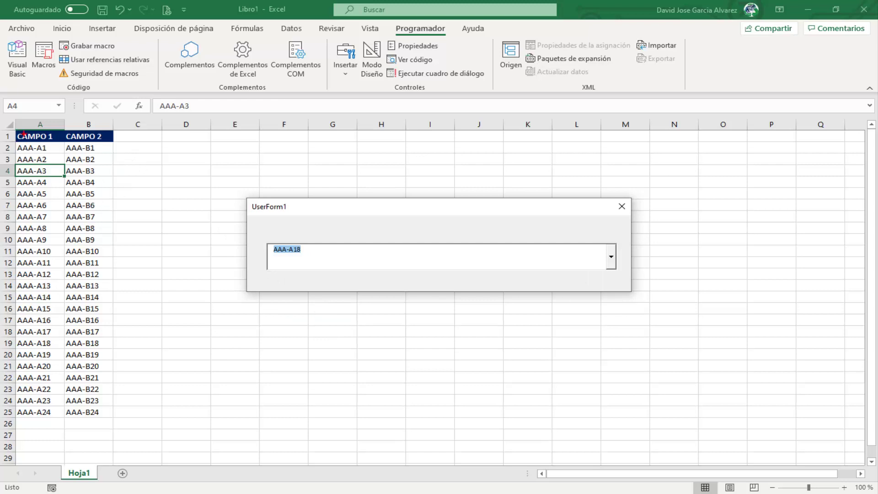
# - Compare the sheet's column A with the combo value, pick AAA-A21, and close the form
pyautogui.moveTo(34, 141); pyautogui.dragTo(32, 398)
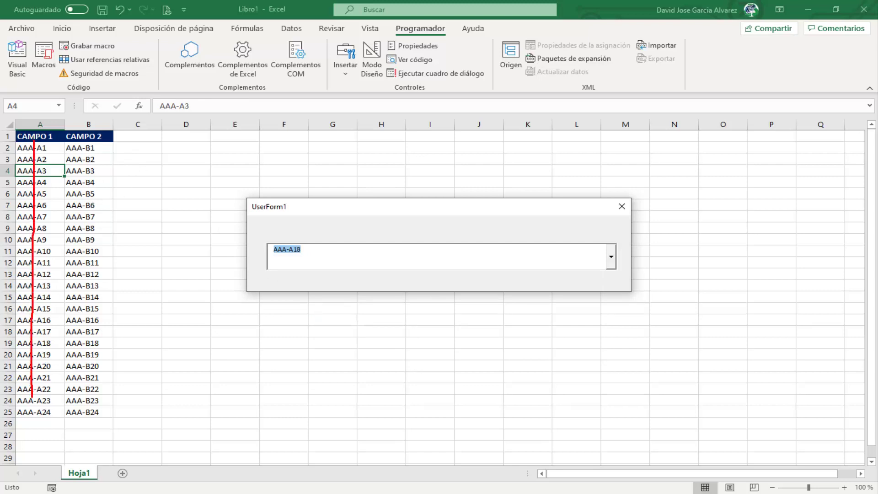
pyautogui.moveTo(274, 239)
pyautogui.mouseDown()
pyautogui.moveTo(303, 263)
pyautogui.moveTo(267, 243)
pyautogui.mouseUp()
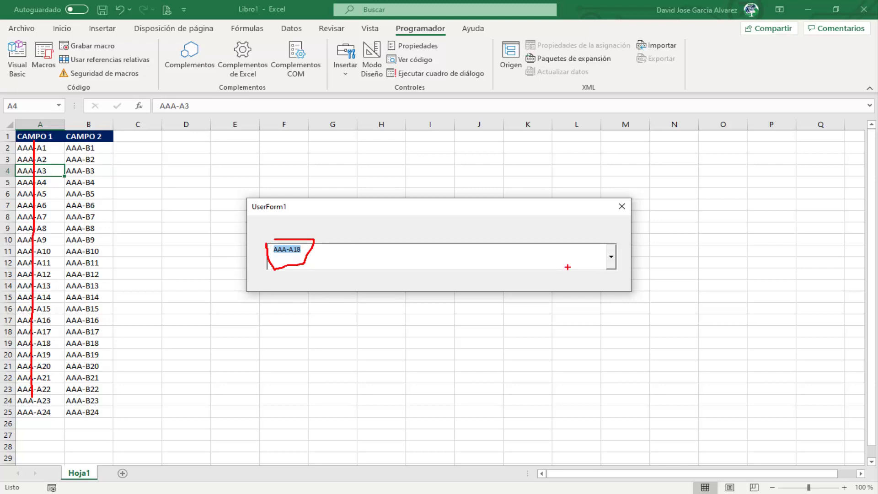
pyautogui.click(611, 260)
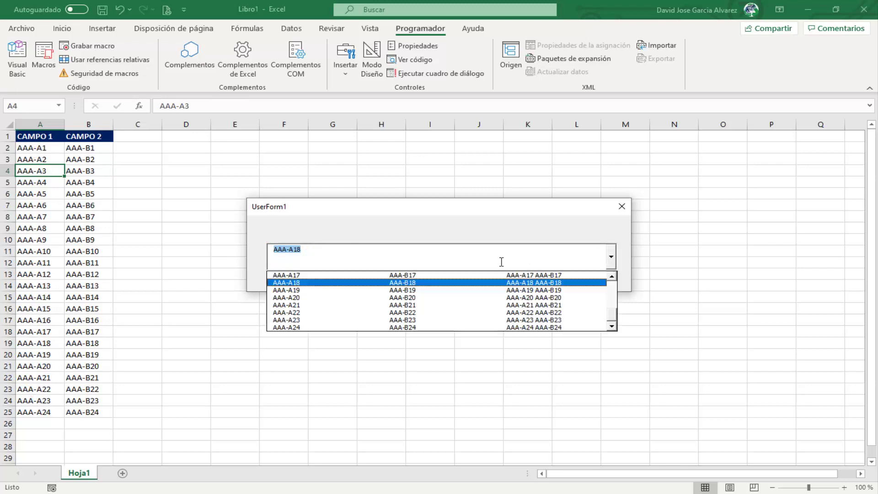
pyautogui.click(456, 306)
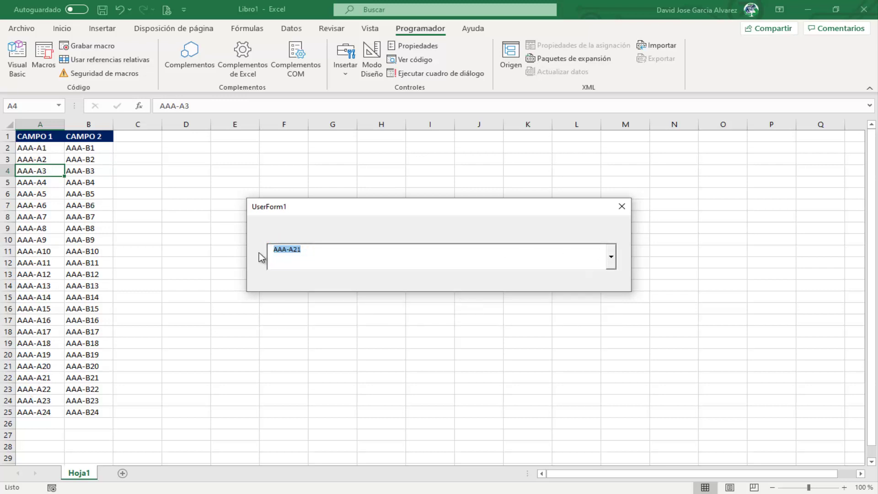
pyautogui.click(622, 207)
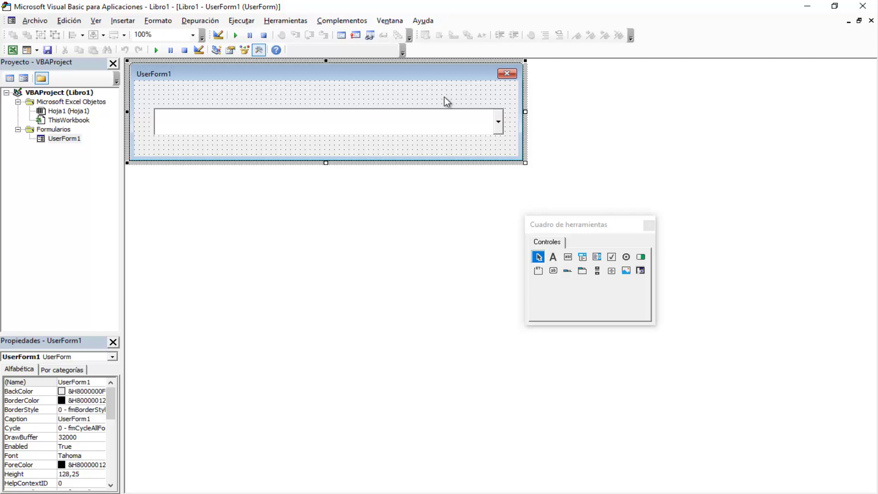
# - In UserForm_Initialize, add Me.ComboBox1.TextColumn = 3 below the ColumnCount line
pyautogui.press('F7')
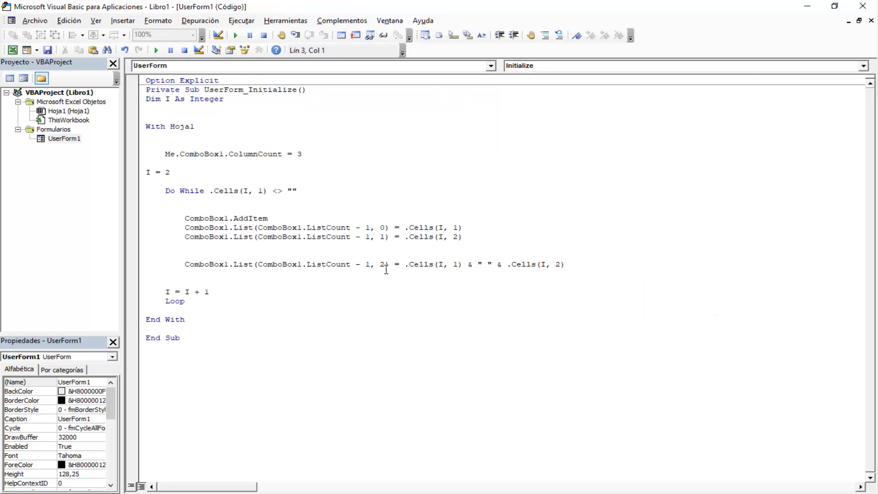
pyautogui.click(385, 266)
pyautogui.click(312, 154)
pyautogui.press('Return')
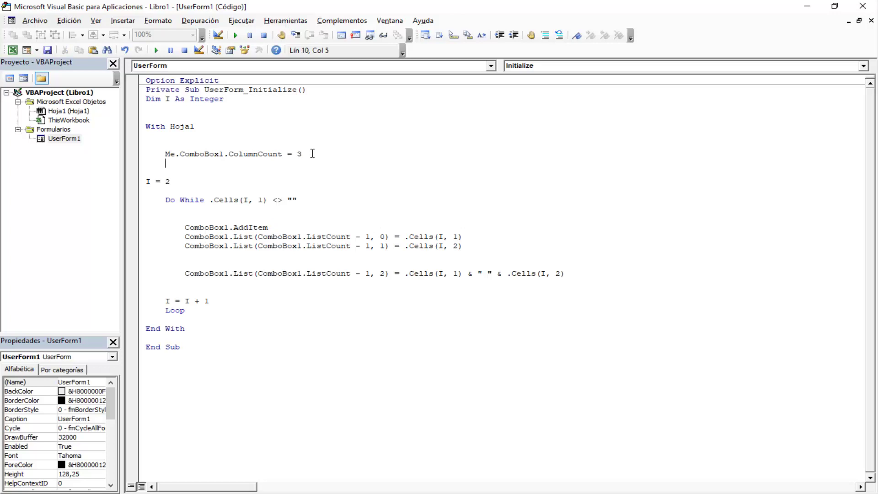
pyautogui.write('me.')
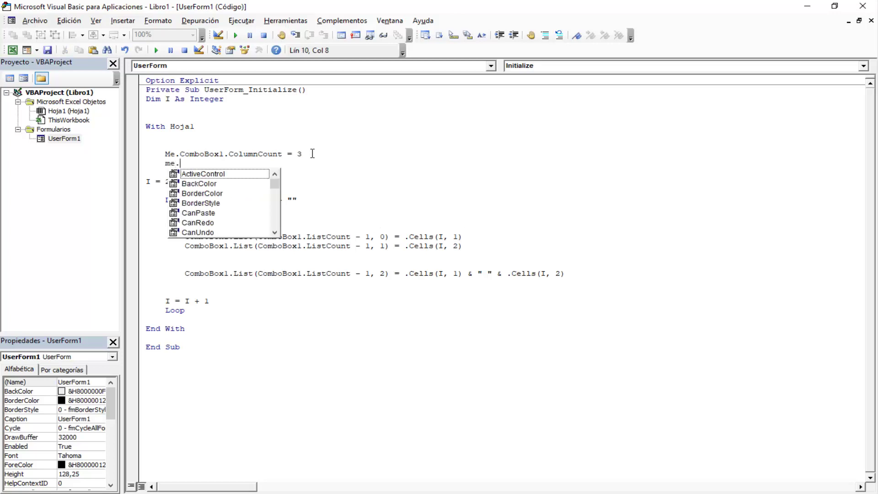
pyautogui.write('com')
pyautogui.press('Tab')
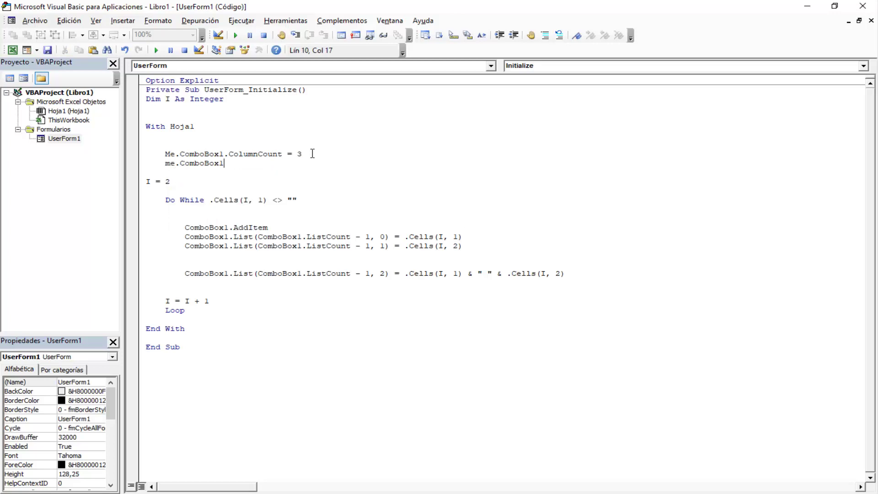
pyautogui.write('.te')
pyautogui.press('Down')
pyautogui.press('Down')
pyautogui.press('Tab')
pyautogui.write('= 3')
pyautogui.press('Return')
# - Highlight the TextColumn property and its value 3 in the new line
pyautogui.doubleClick(268, 164)
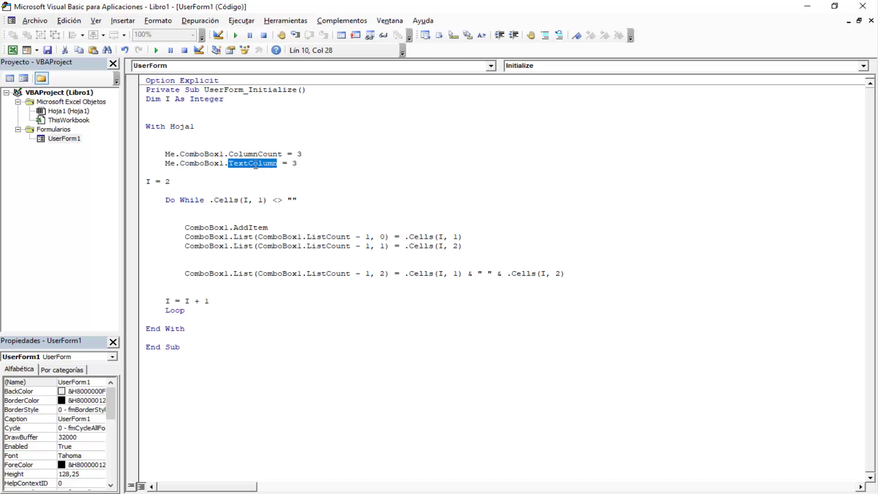
pyautogui.doubleClick(311, 163)
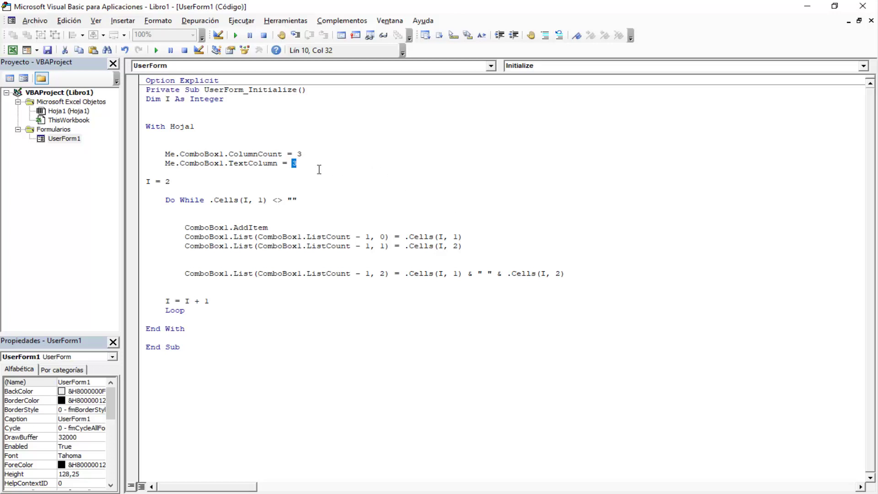
pyautogui.click(366, 173)
pyautogui.click(331, 165)
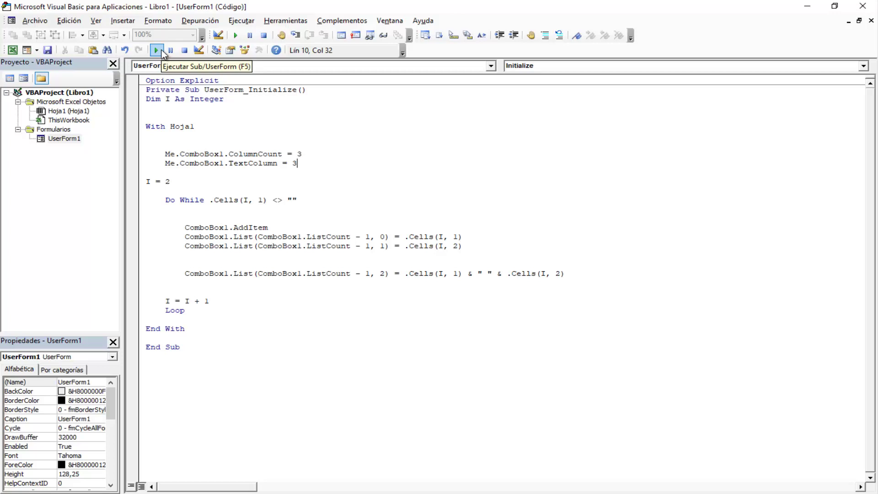
# - Run UserForm1 and drop down the combo box list, marking its text field
pyautogui.click(161, 51)
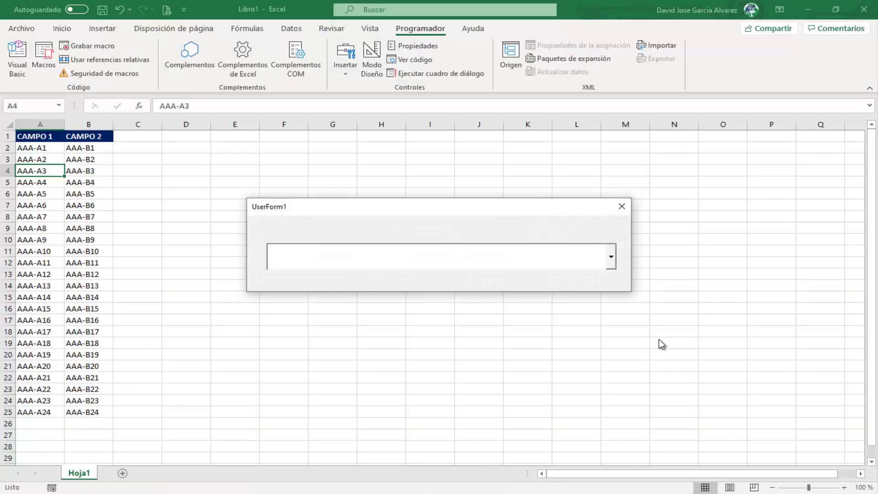
pyautogui.click(612, 257)
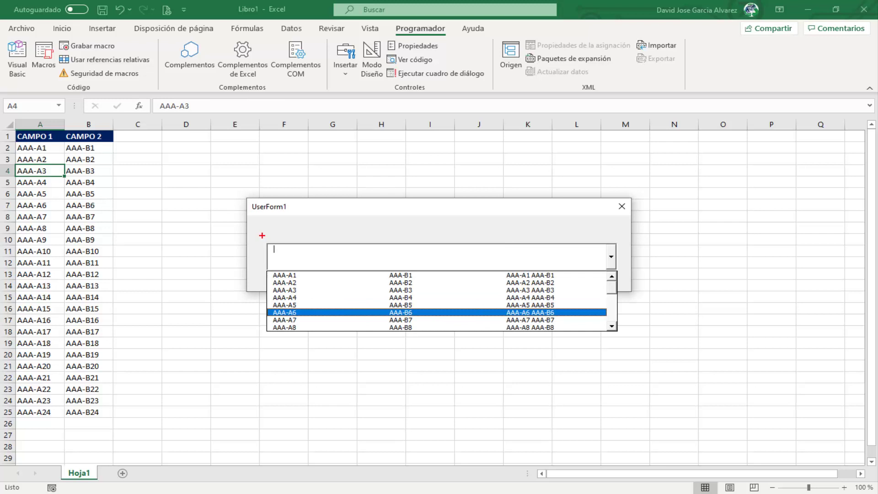
pyautogui.moveTo(259, 229)
pyautogui.mouseDown()
pyautogui.moveTo(257, 241)
pyautogui.moveTo(291, 270)
pyautogui.moveTo(584, 279)
pyautogui.moveTo(636, 236)
pyautogui.moveTo(249, 234)
pyautogui.mouseUp()
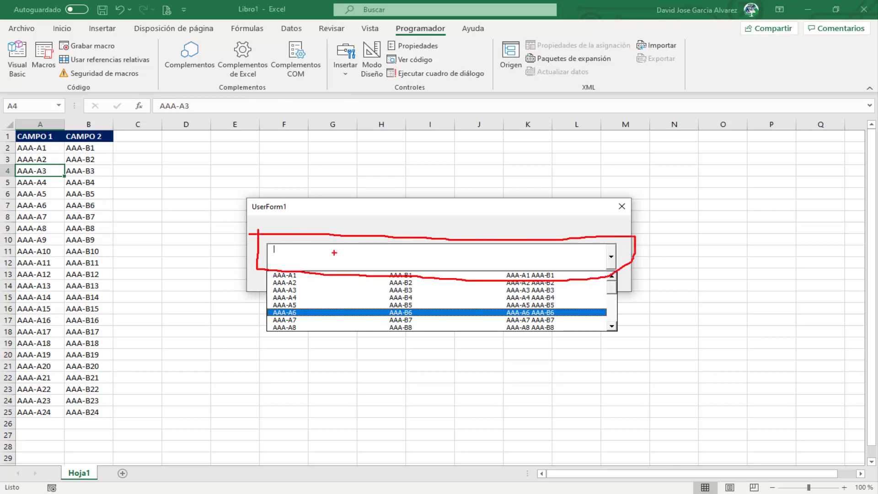
# - Point out the list's three columns, then pick AAA-A5 to show 'AAA-A5 AAA-B5'
pyautogui.moveTo(498, 273)
pyautogui.mouseDown()
pyautogui.moveTo(498, 321)
pyautogui.moveTo(574, 343)
pyautogui.moveTo(585, 262)
pyautogui.moveTo(501, 259)
pyautogui.mouseUp()
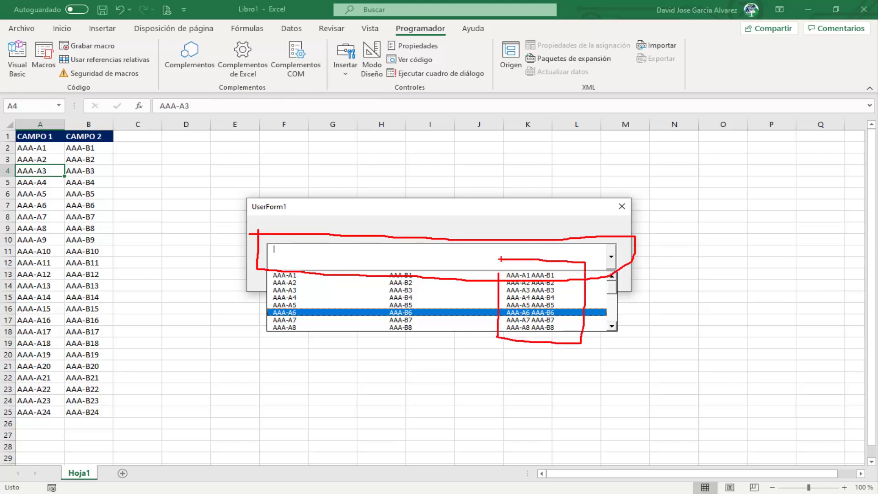
pyautogui.moveTo(426, 273)
pyautogui.mouseDown()
pyautogui.moveTo(427, 301)
pyautogui.moveTo(376, 351)
pyautogui.moveTo(373, 276)
pyautogui.moveTo(413, 263)
pyautogui.mouseUp()
pyautogui.moveTo(273, 261); pyautogui.dragTo(319, 264)
pyautogui.moveTo(319, 265)
pyautogui.mouseDown()
pyautogui.moveTo(320, 344)
pyautogui.moveTo(268, 346)
pyautogui.moveTo(270, 261)
pyautogui.mouseUp()
pyautogui.press('Escape')
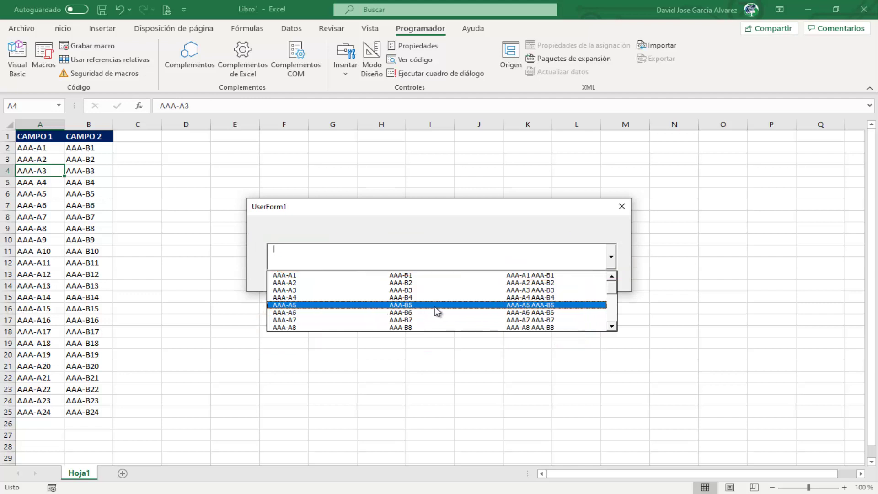
pyautogui.click(539, 305)
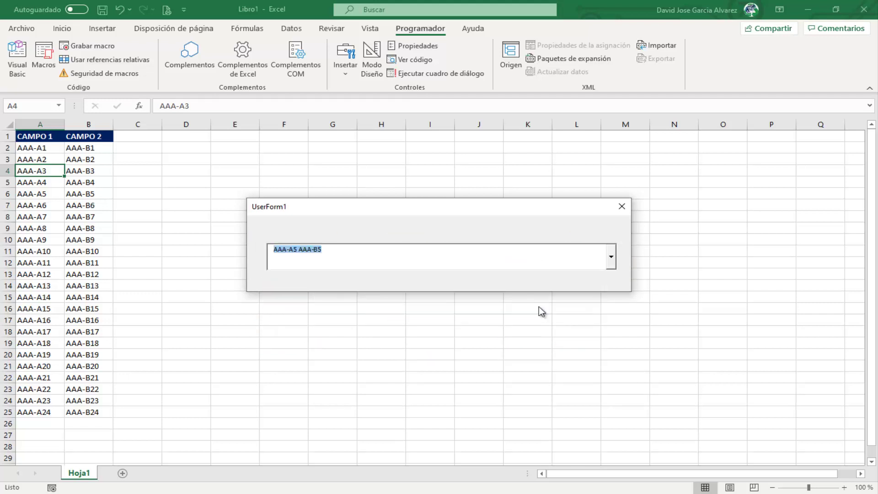